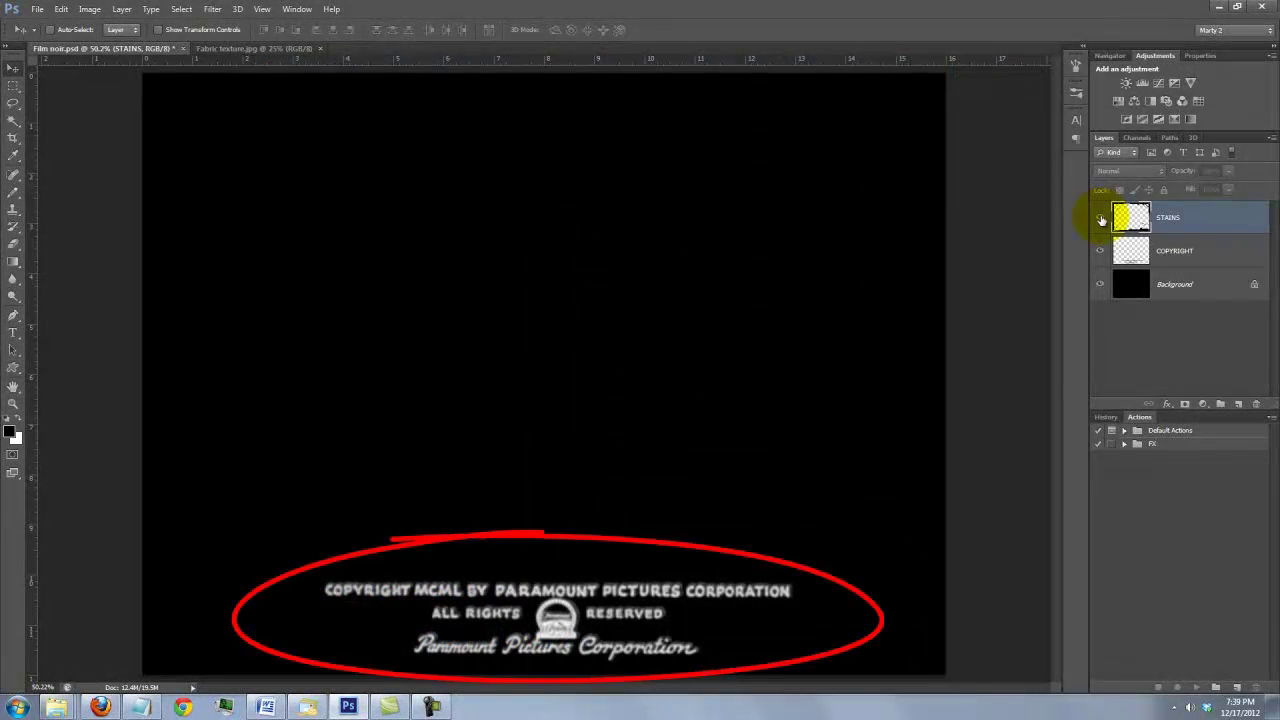
# - Hide the COPYRIGHT and Background layers, view Fabric texture.jpg, then go back to Film noir.psd
pyautogui.click(1100, 251)
pyautogui.click(1100, 284)
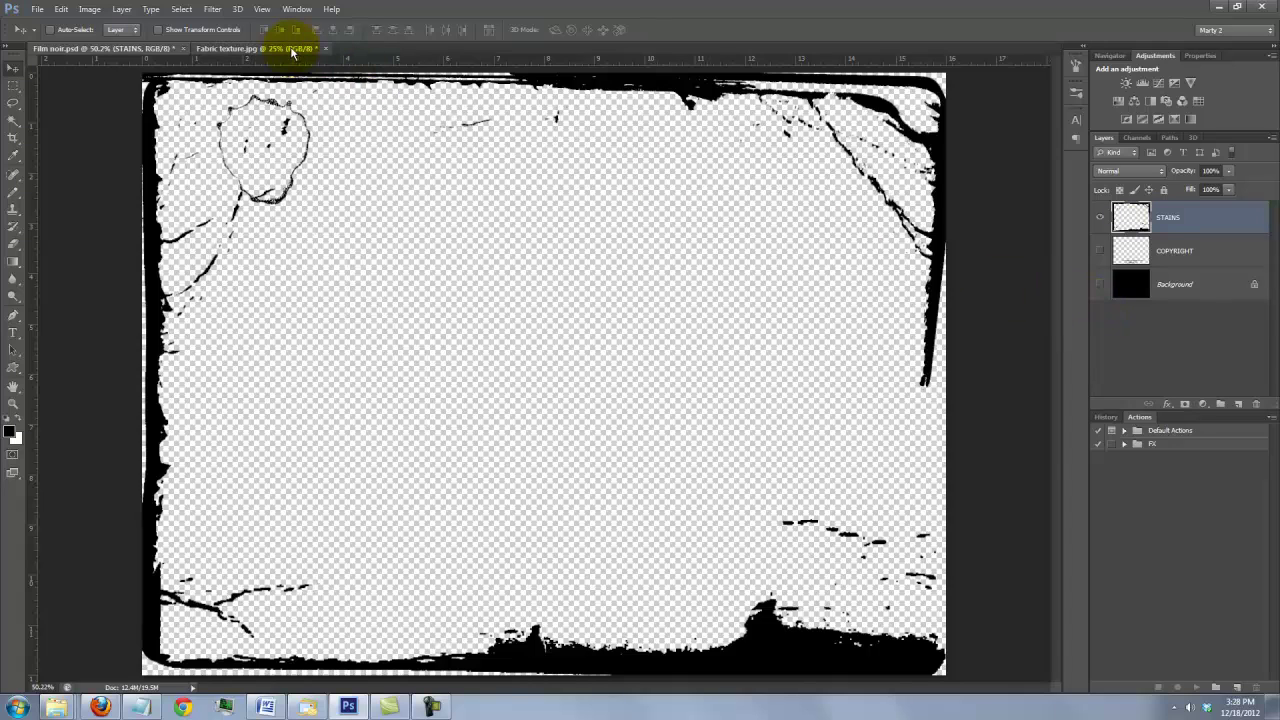
pyautogui.click(292, 53)
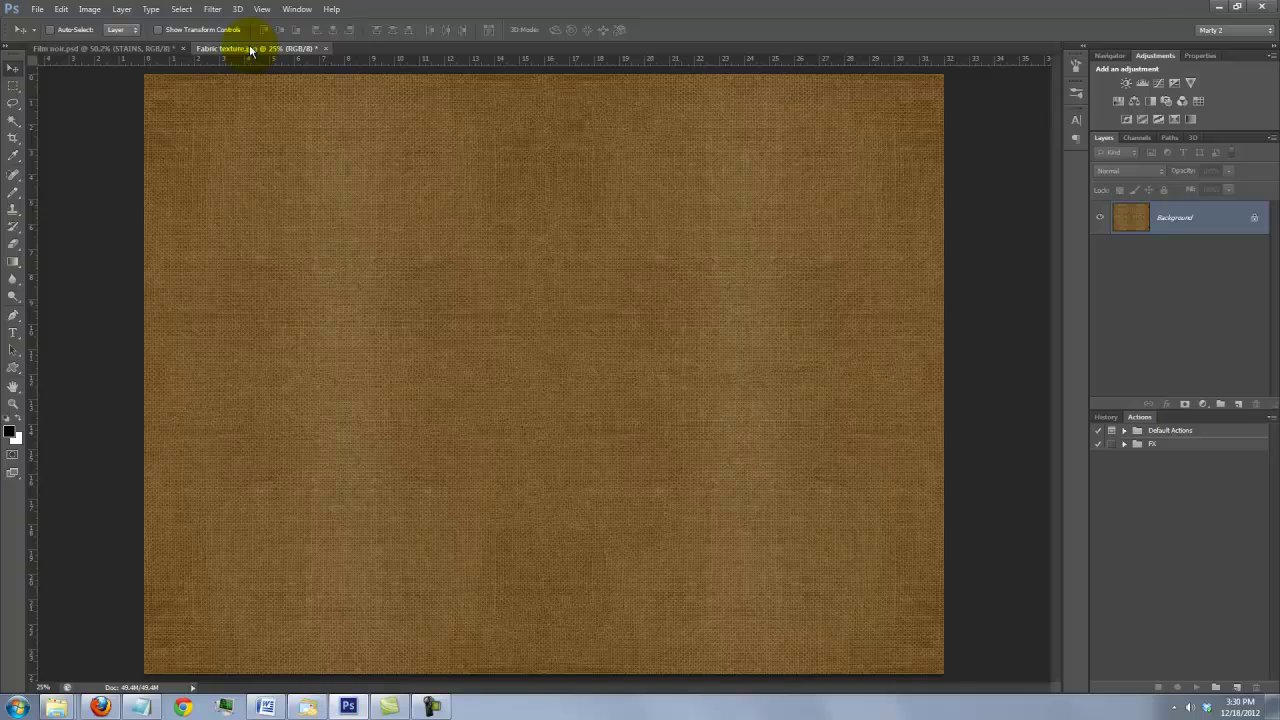
pyautogui.click(155, 49)
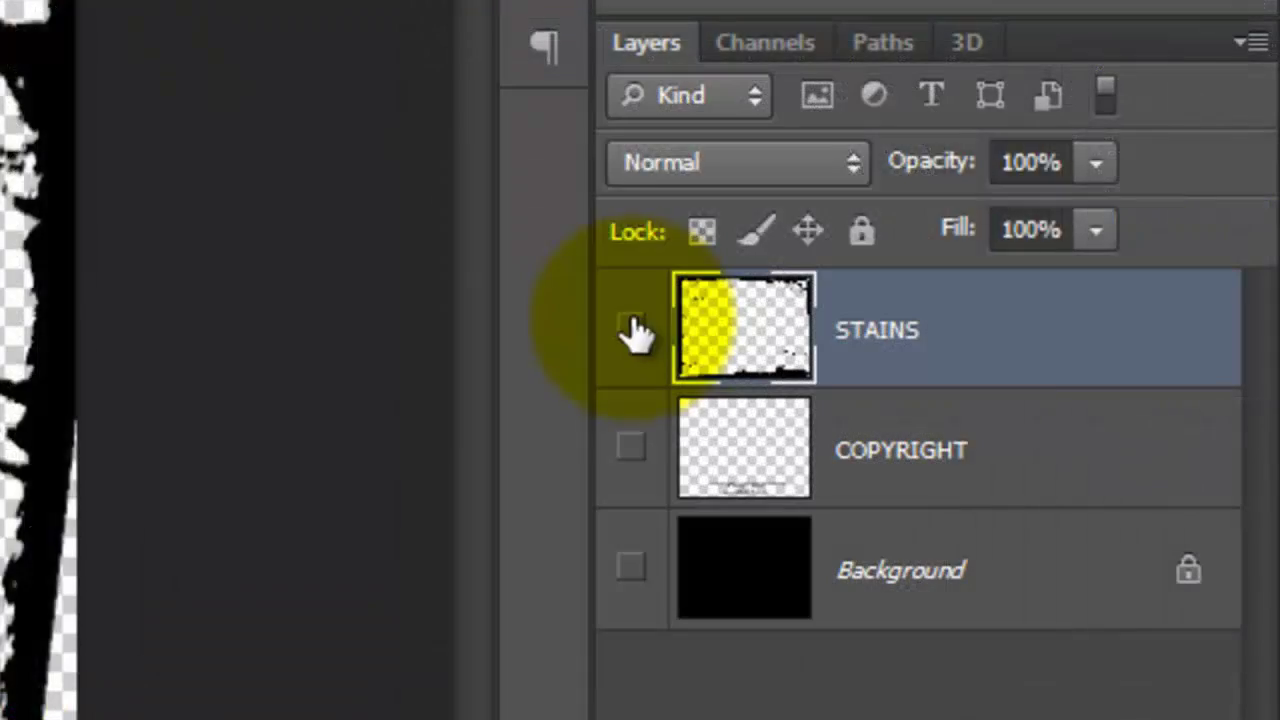
# - Hide STAINS, show the black Background again, and pick the Horizontal Type Tool
pyautogui.click(1099, 217)
pyautogui.click(1099, 285)
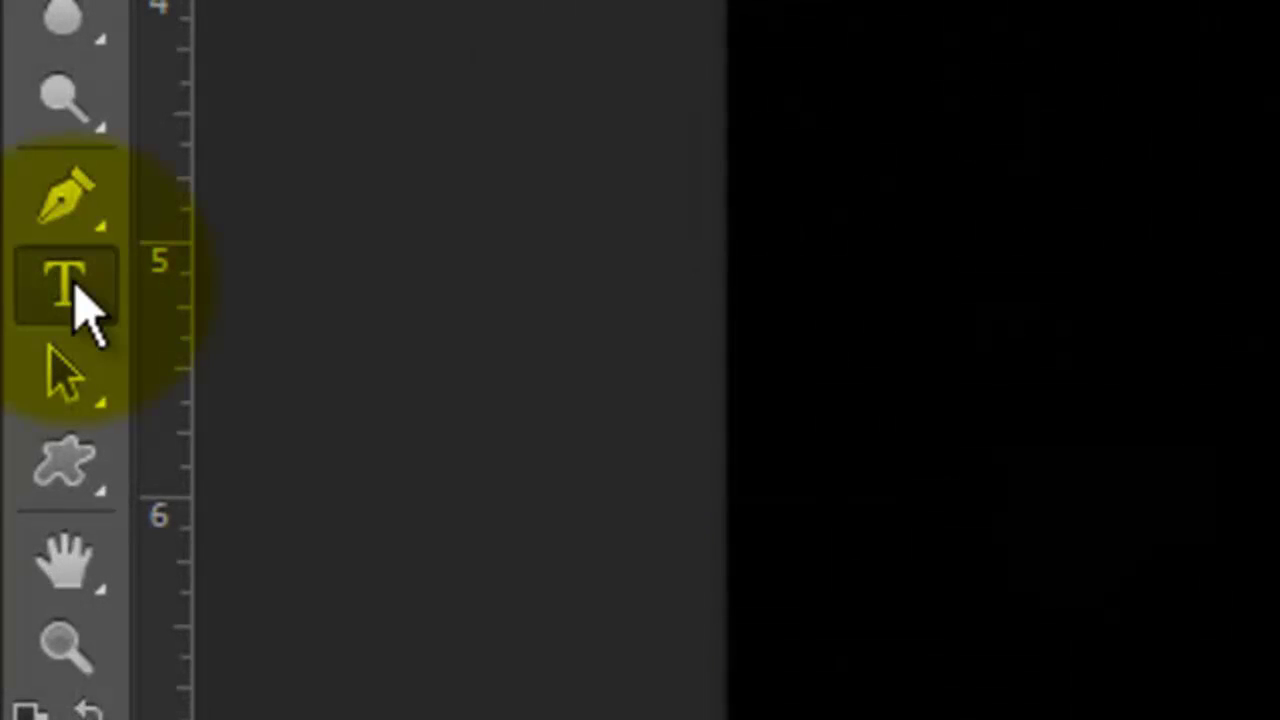
pyautogui.rightClick(74, 295)
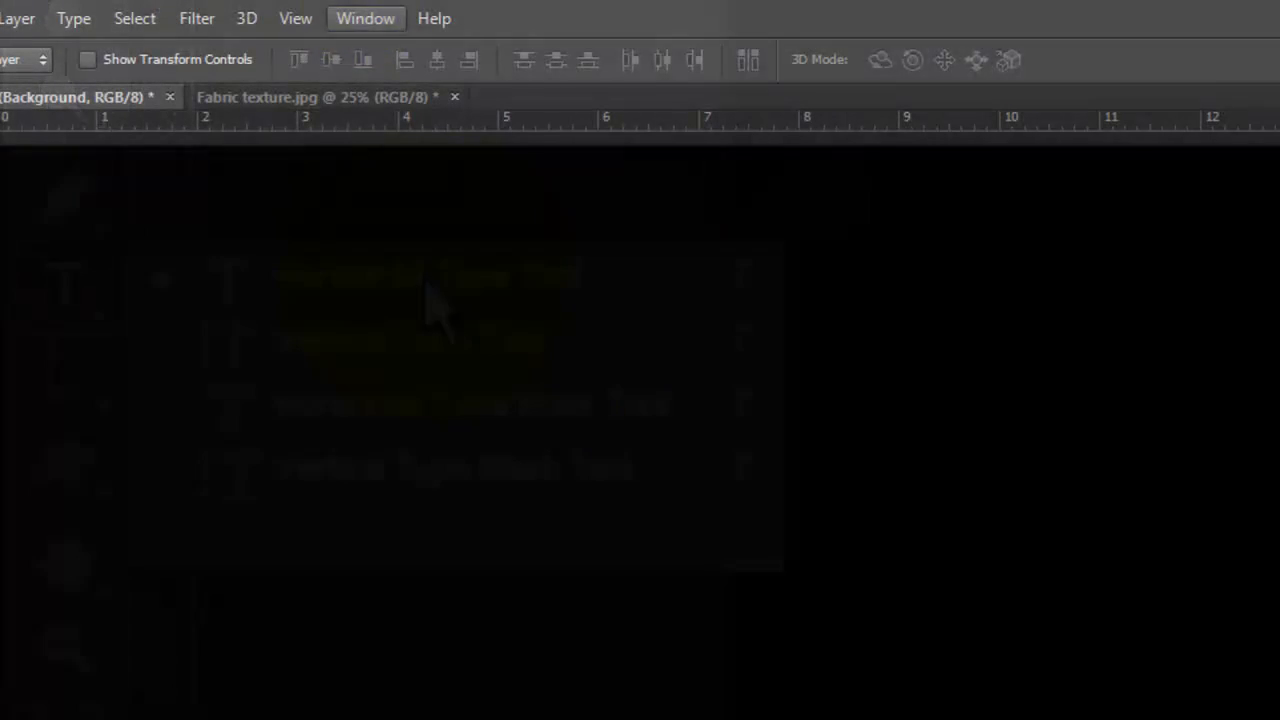
# - Show the Character and Paragraph panels and open the text colour picker
pyautogui.click(366, 18)
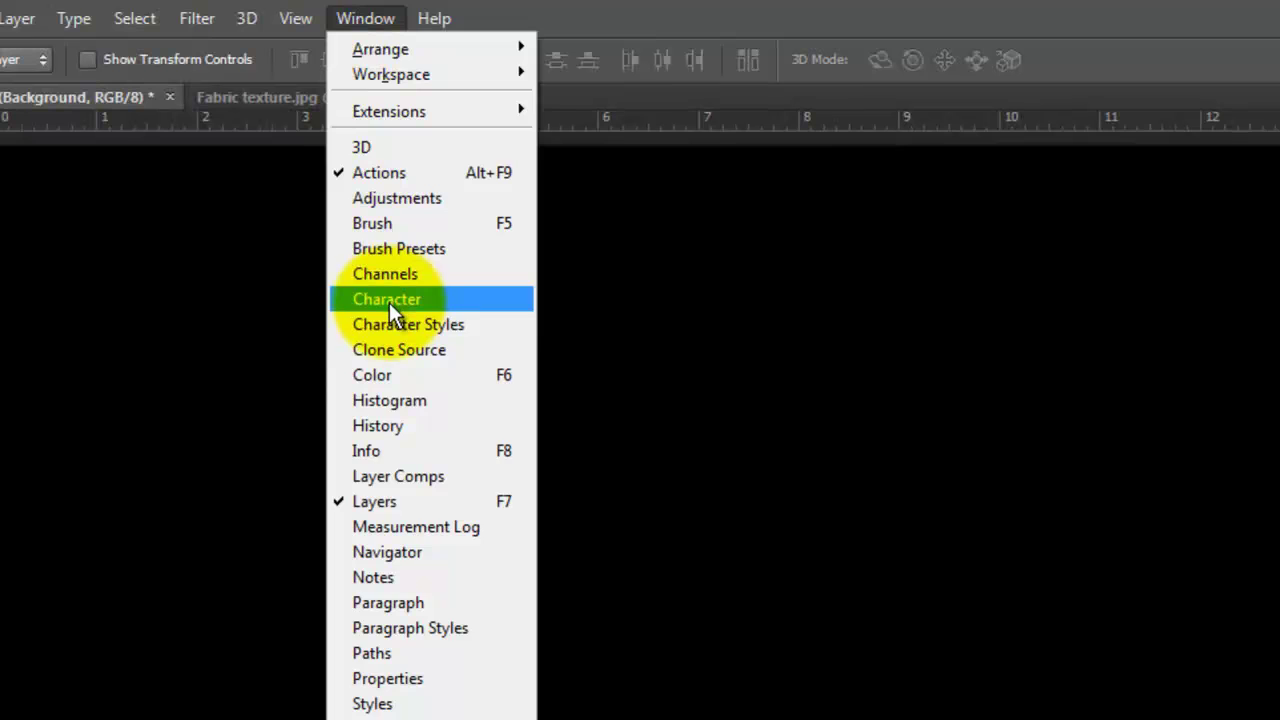
pyautogui.click(389, 301)
pyautogui.click(385, 17)
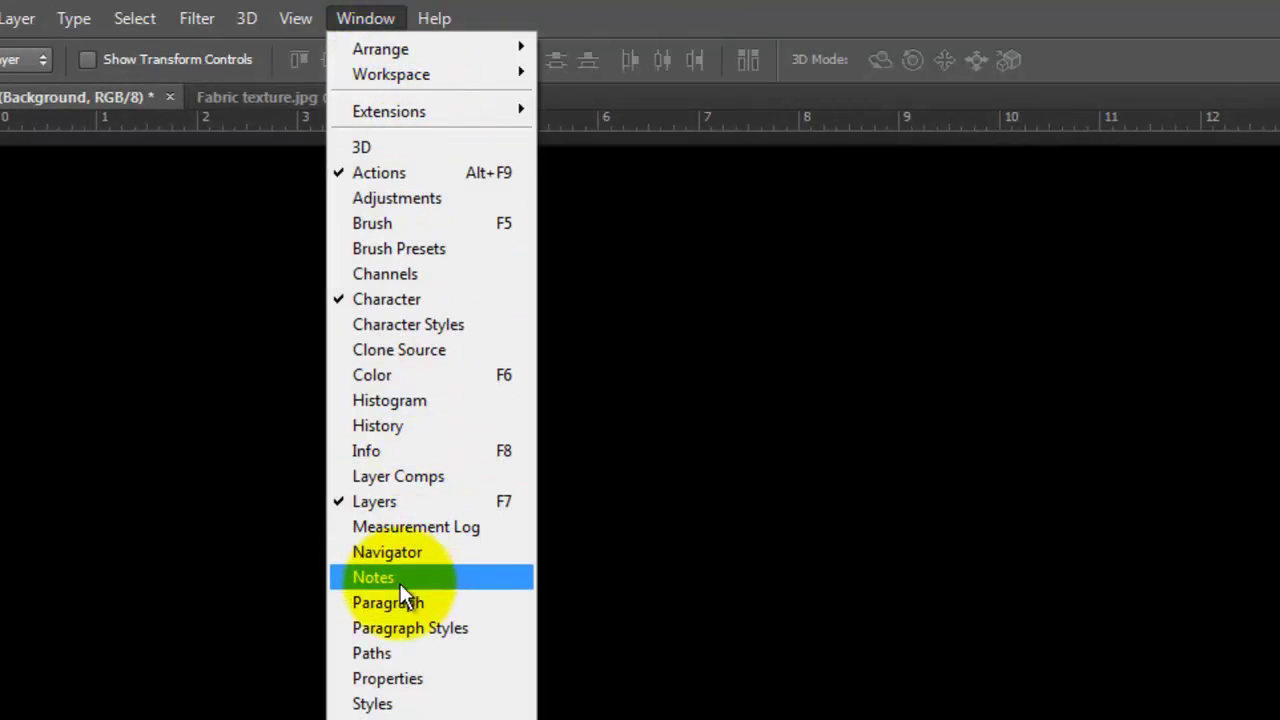
pyautogui.click(398, 604)
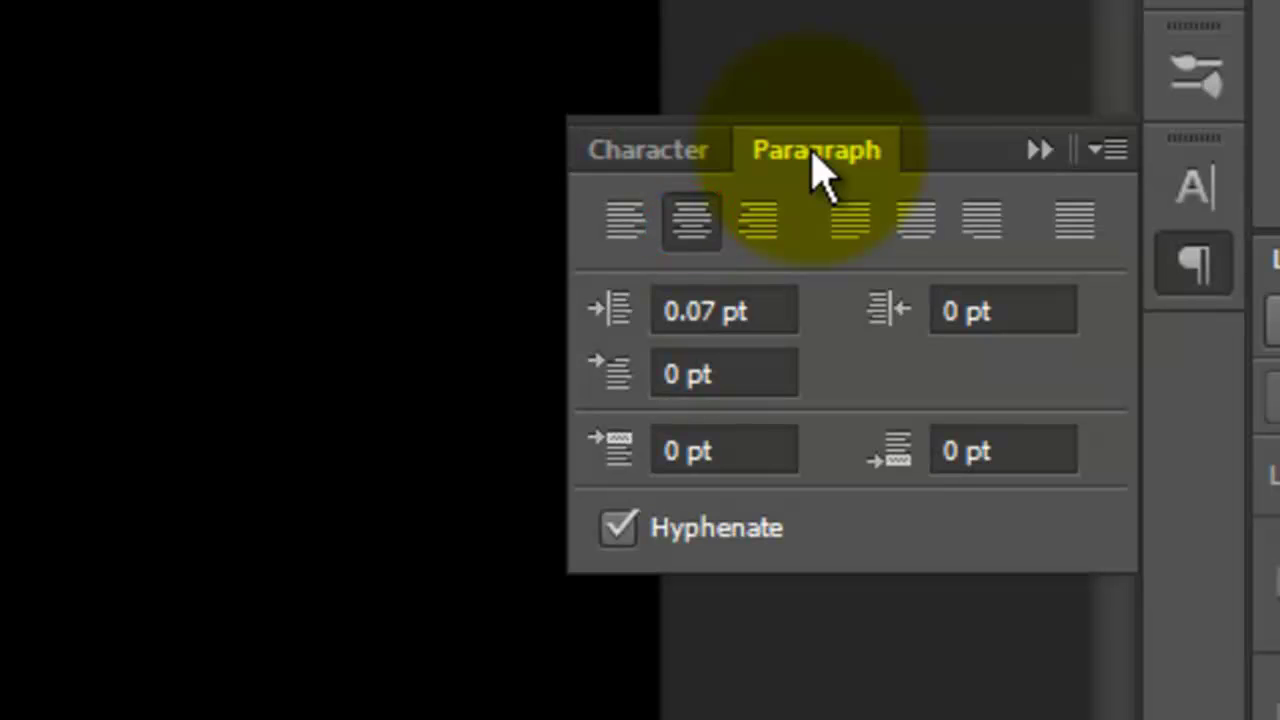
pyautogui.click(674, 152)
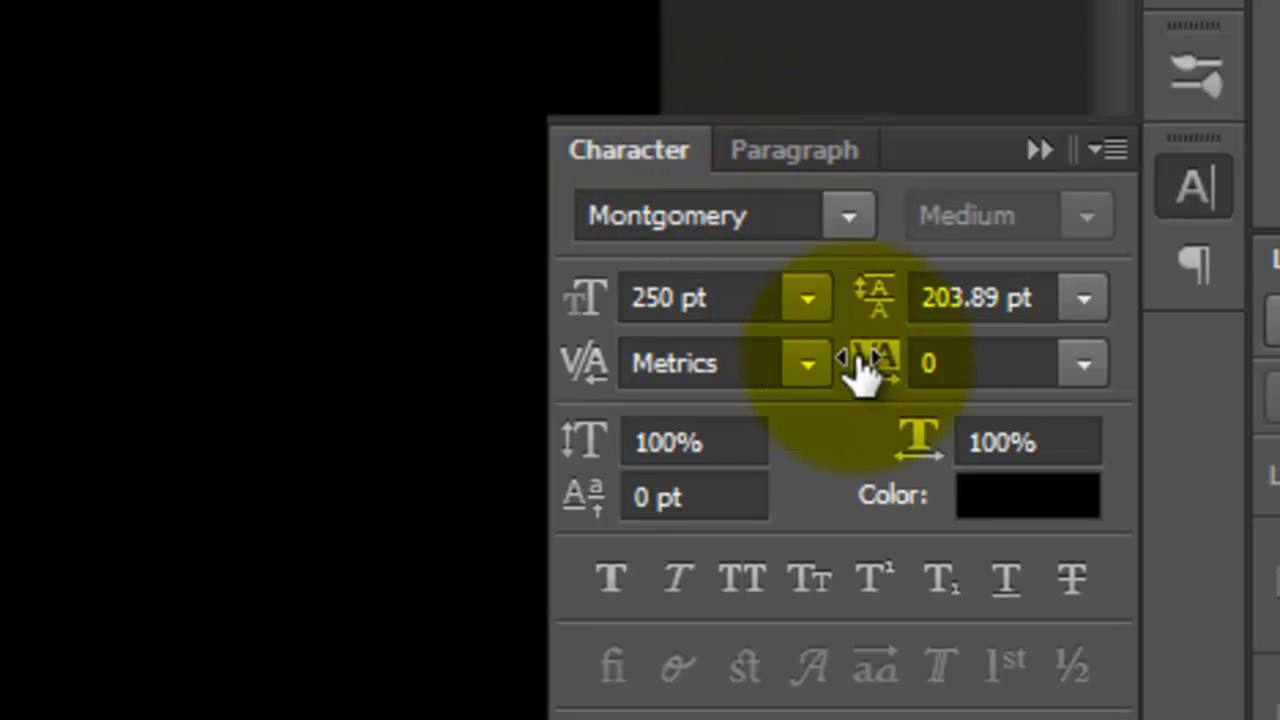
pyautogui.click(1035, 515)
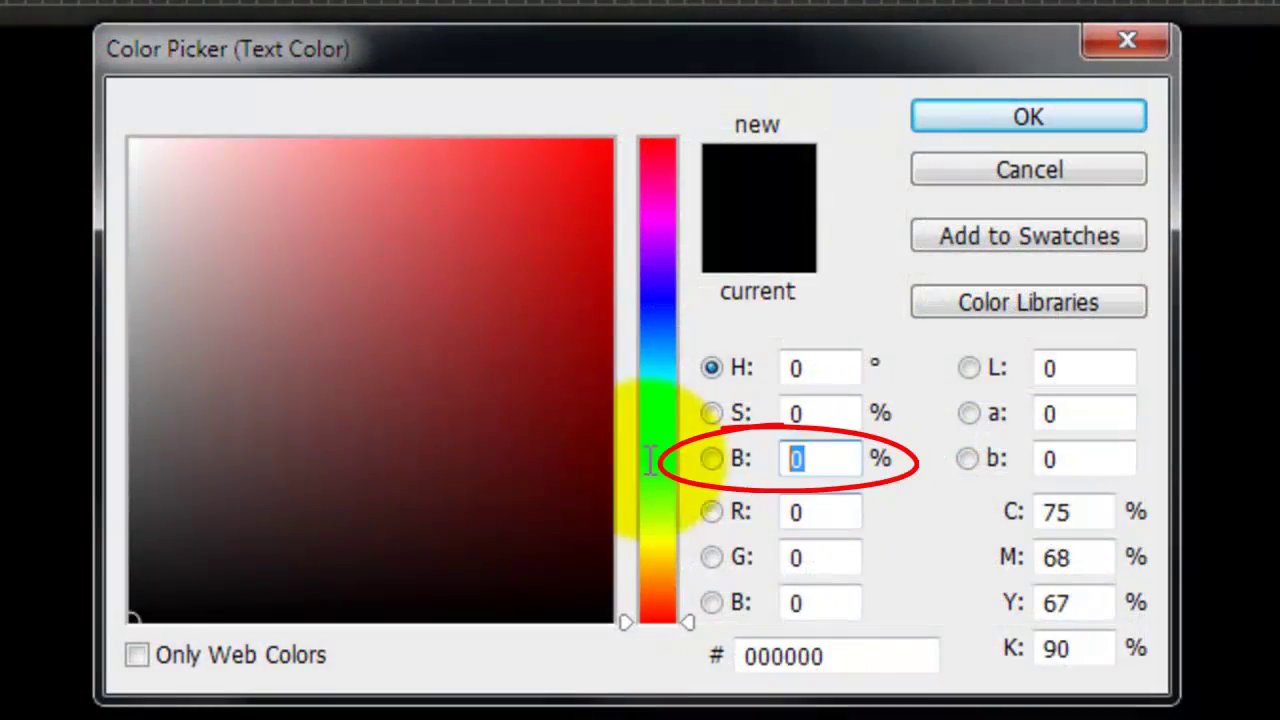
# - Confirm mid grey (B 60, #999999) and type the two-line title "THE DETECTIVES"
pyautogui.write('60')
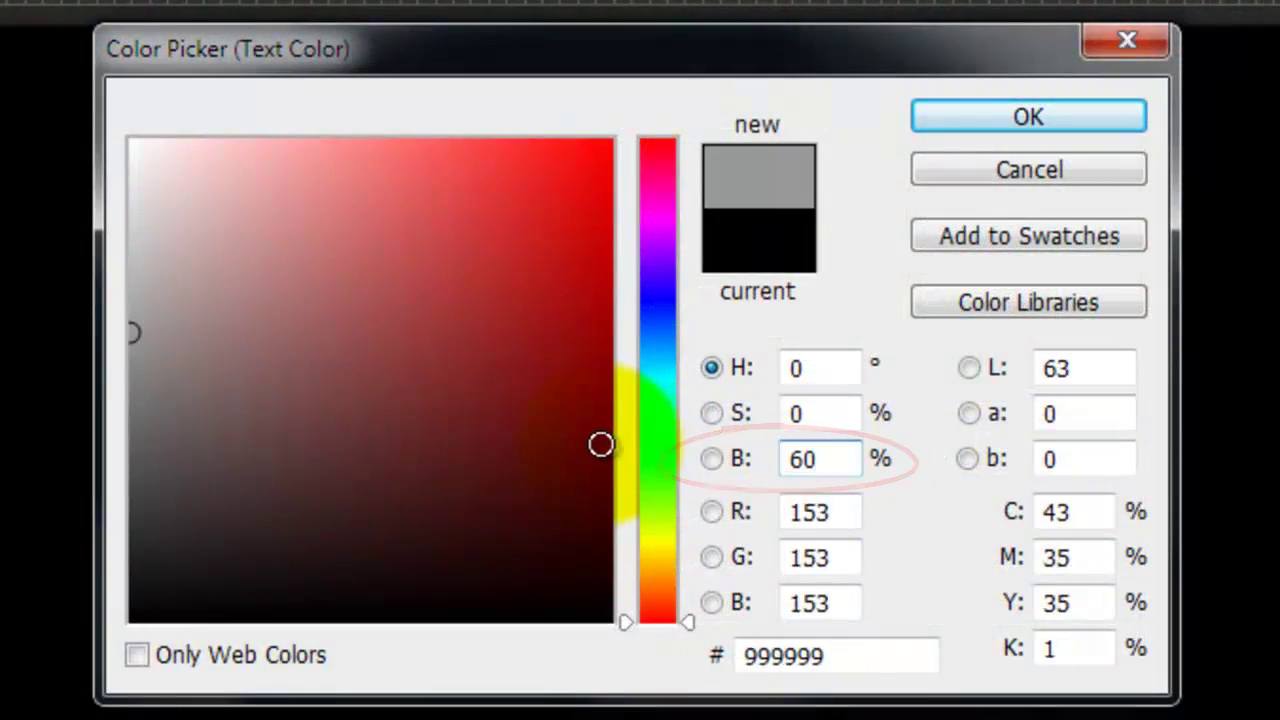
pyautogui.click(1071, 112)
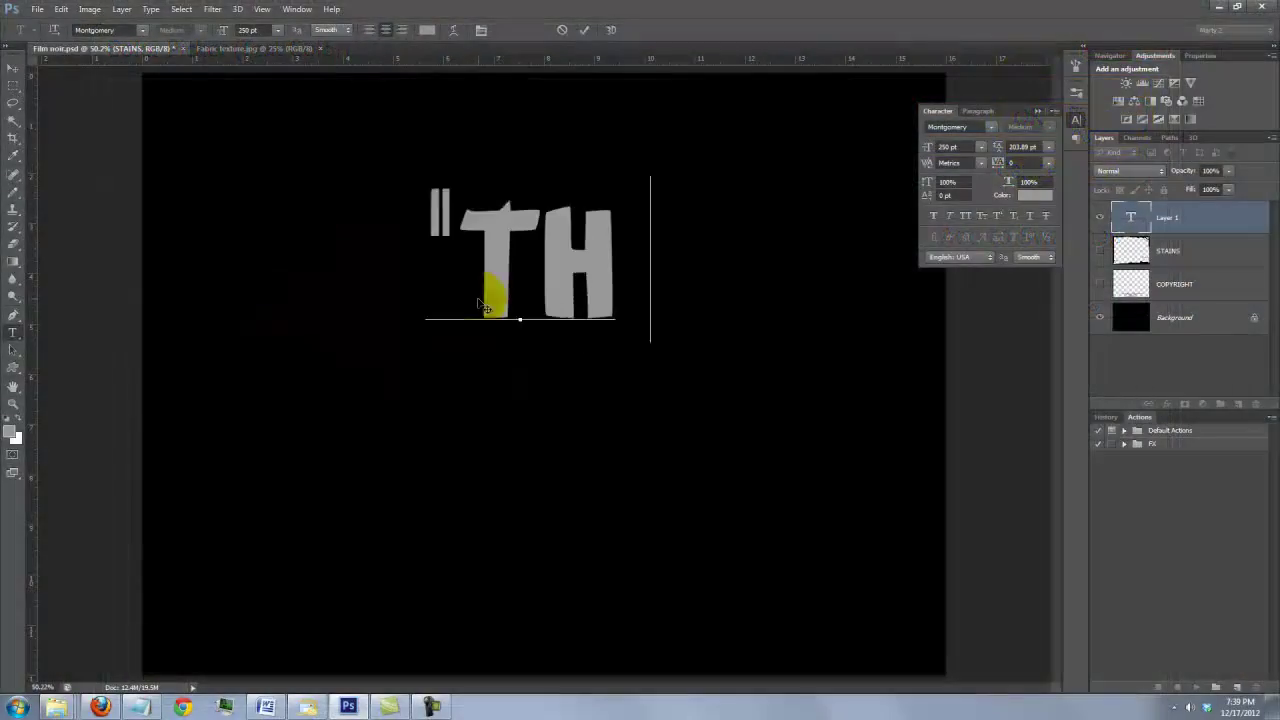
pyautogui.press('Return')
pyautogui.write('DETECTIVES"')
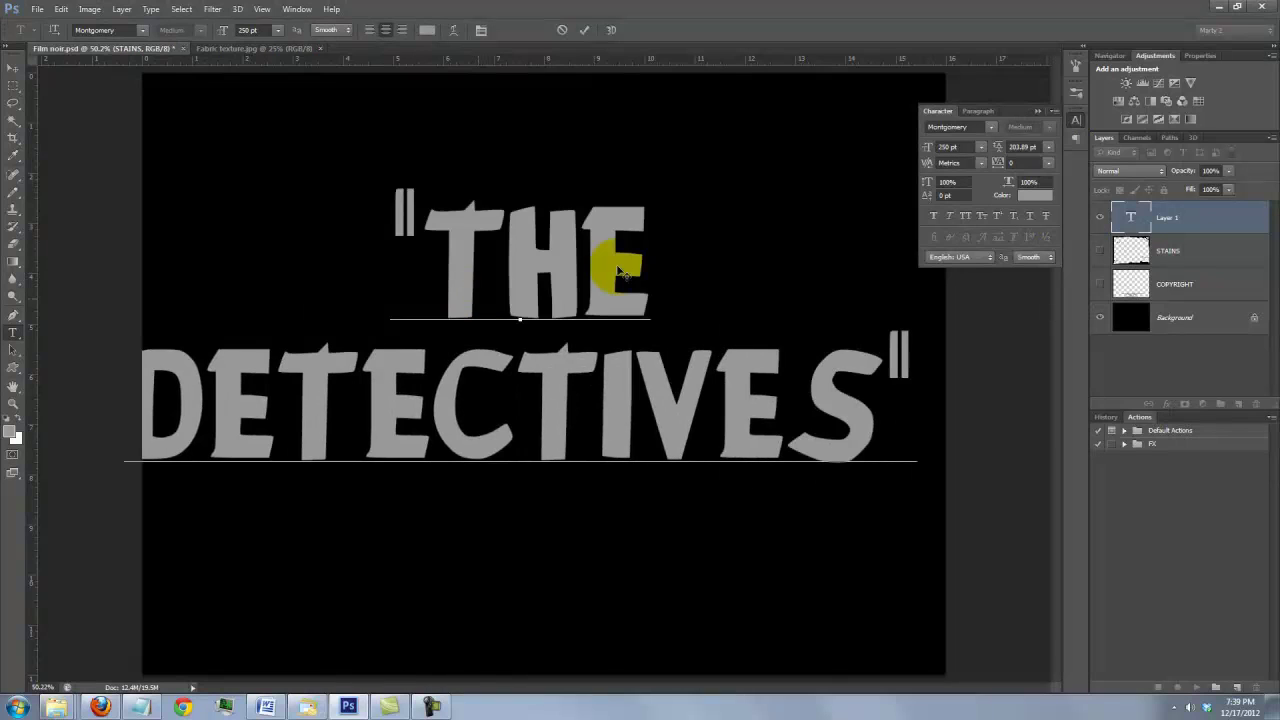
# - Shrink the first line "THE" to about 221 pt
pyautogui.moveTo(620, 262); pyautogui.dragTo(295, 230)
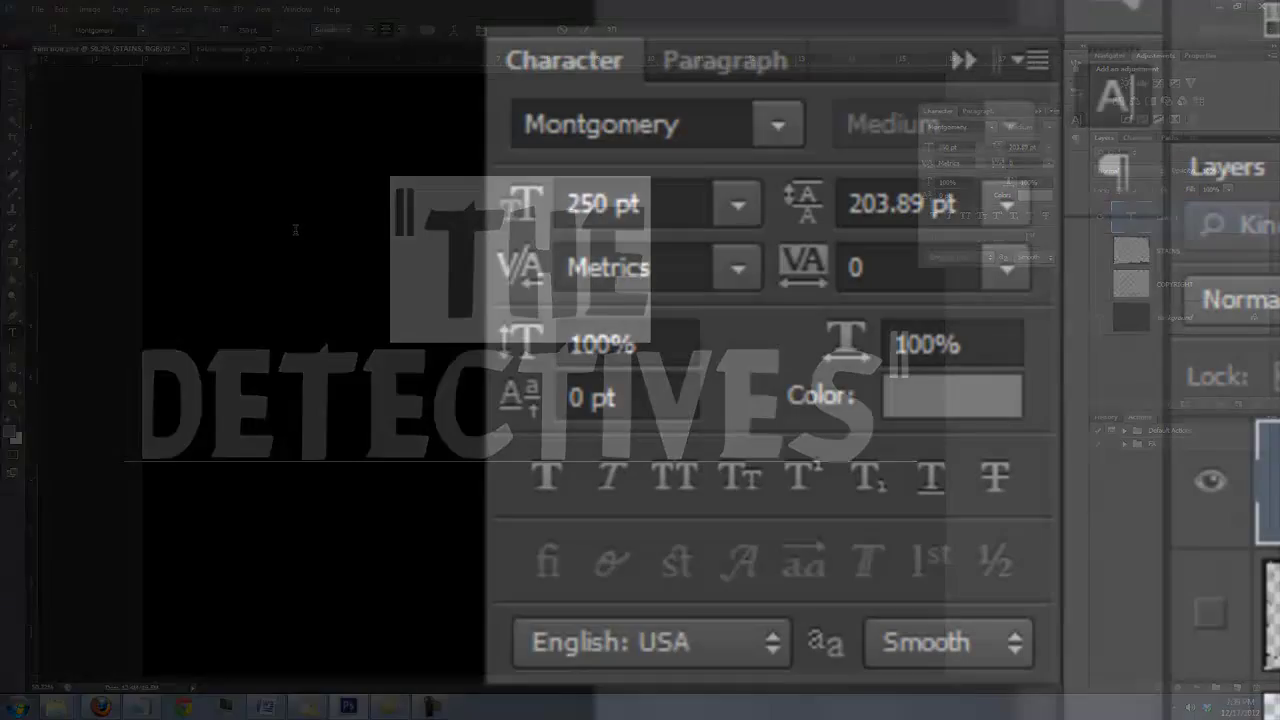
pyautogui.moveTo(932, 148); pyautogui.dragTo(926, 149)
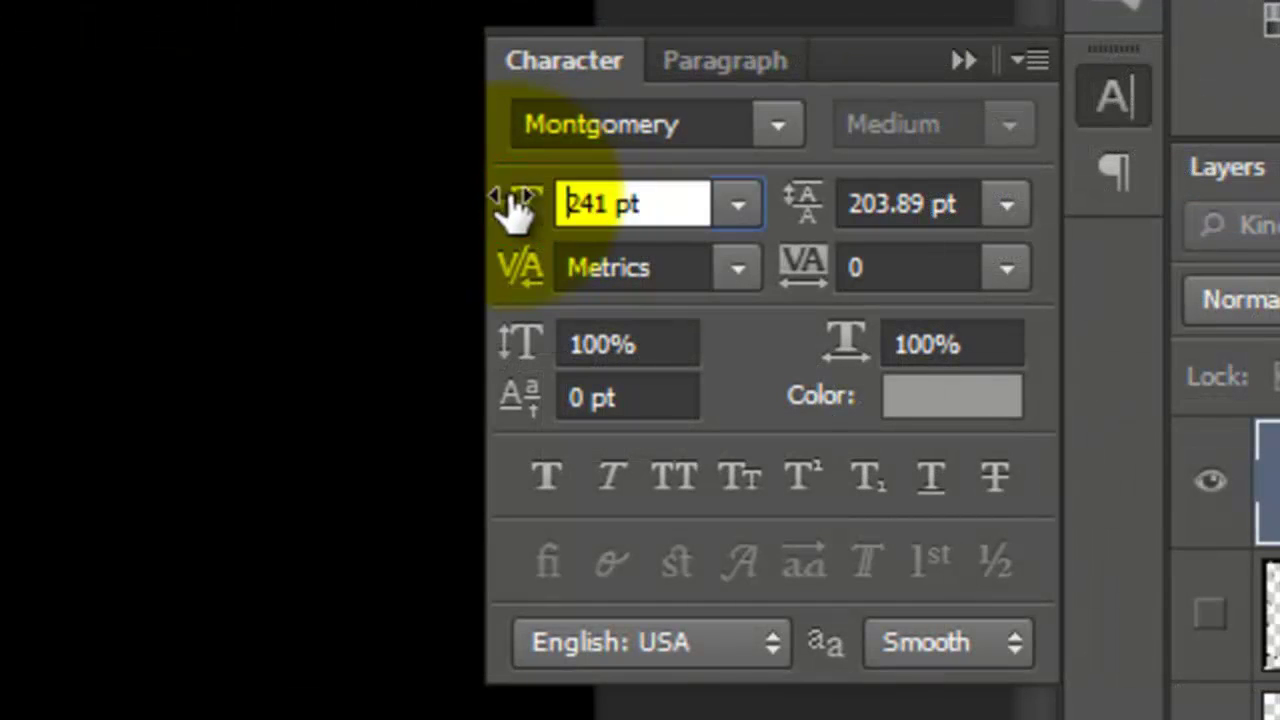
pyautogui.moveTo(515, 207); pyautogui.dragTo(465, 225)
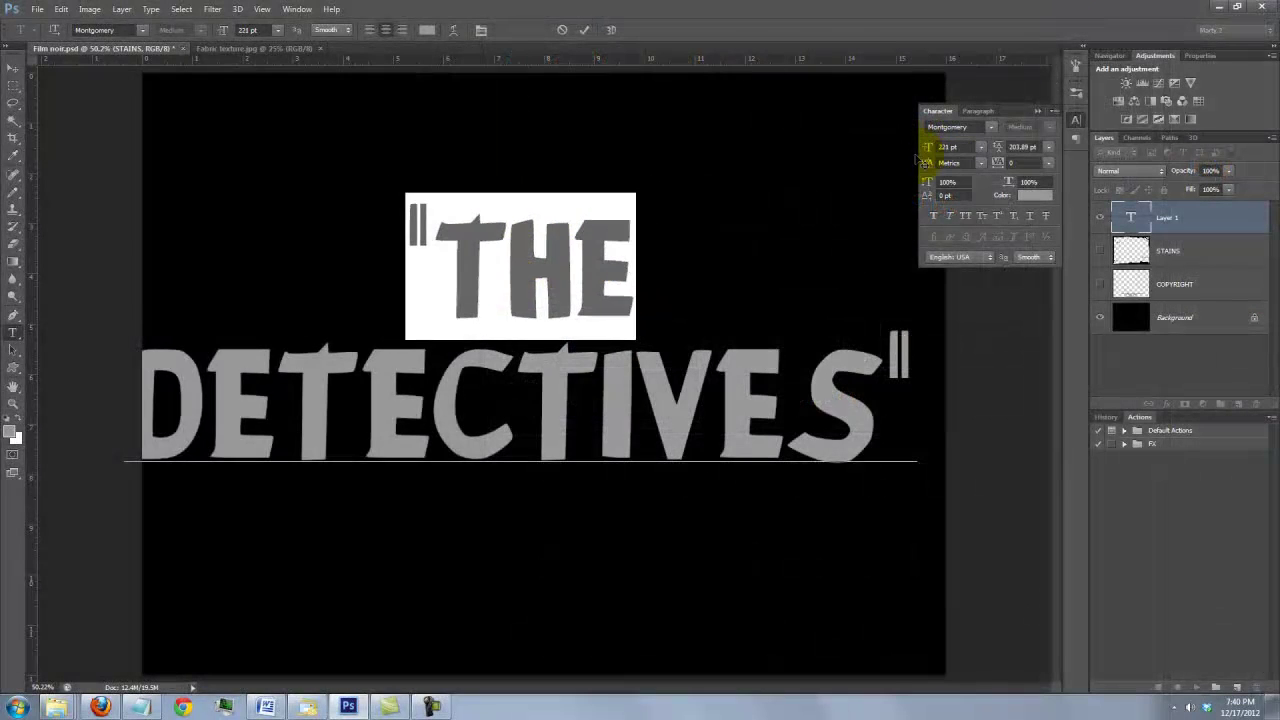
# - Commit the text, reposition the title on the canvas, and collapse the Character panel
pyautogui.click(11, 68)
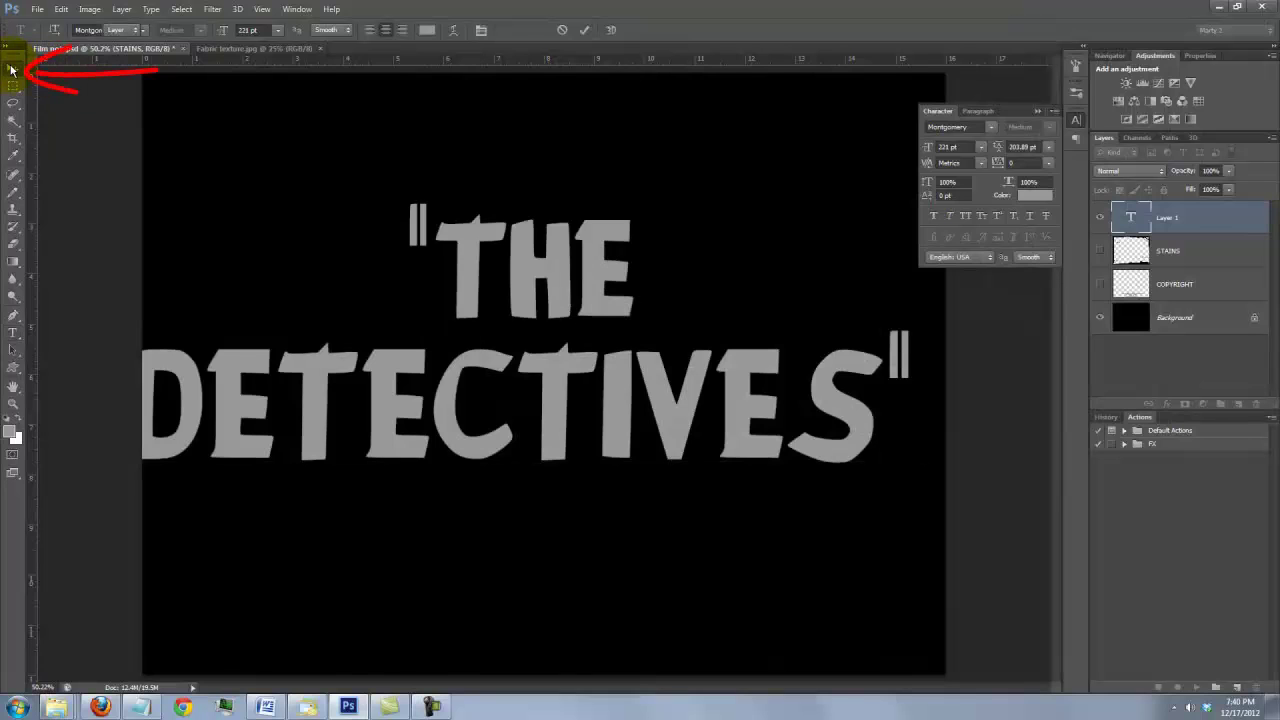
pyautogui.click(11, 68)
pyautogui.moveTo(374, 363); pyautogui.dragTo(419, 362)
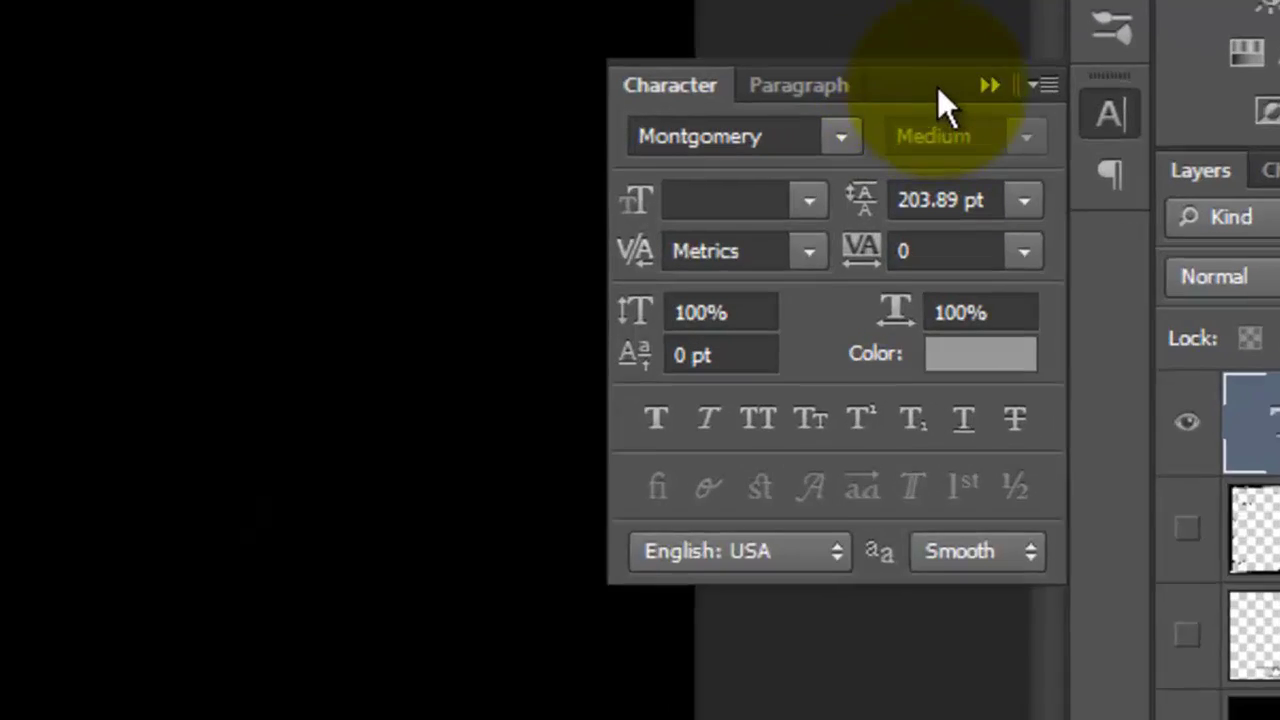
pyautogui.click(989, 85)
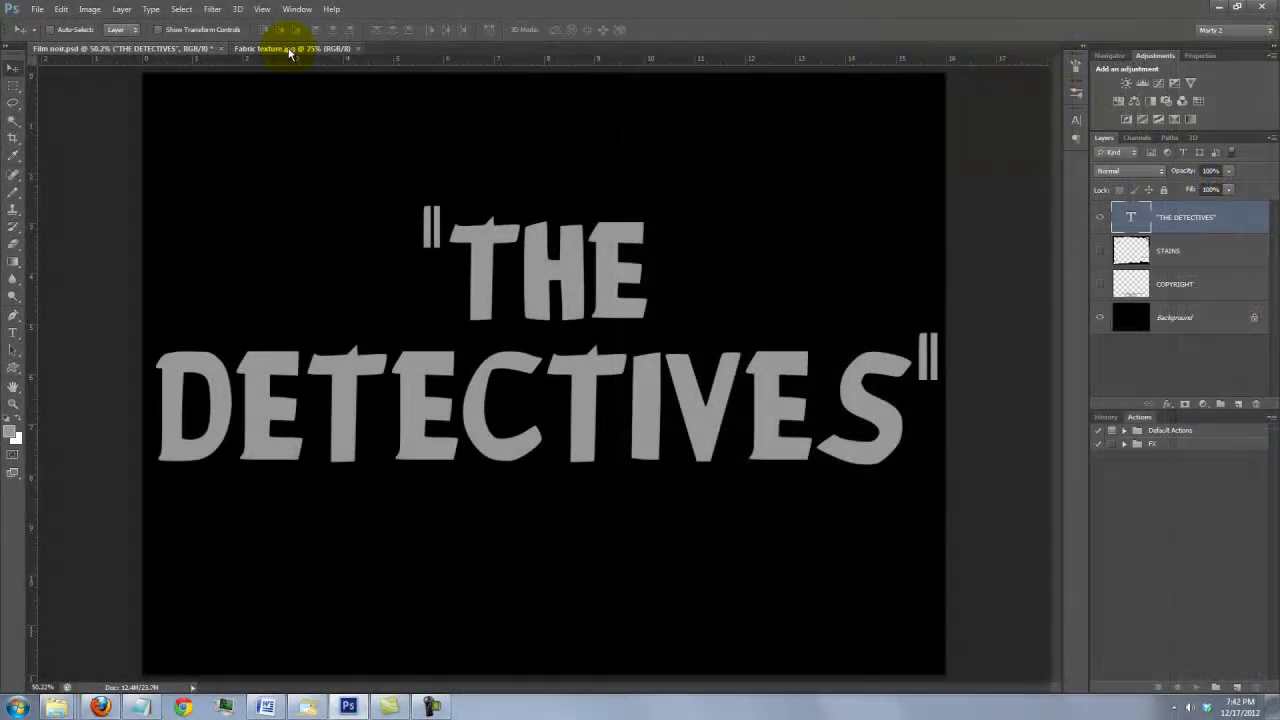
# - Copy the fabric texture centred into Film noir.psd as Layer 1, below the title layer
pyautogui.click(288, 50)
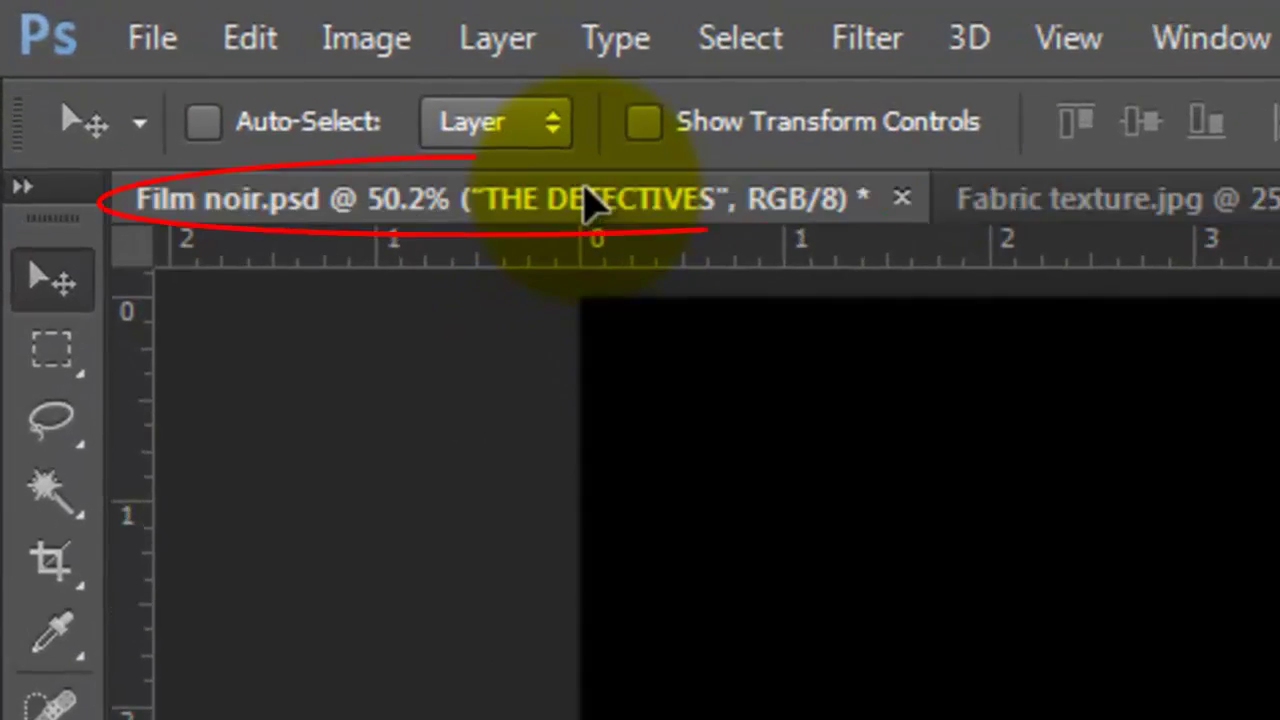
pyautogui.press('shift')
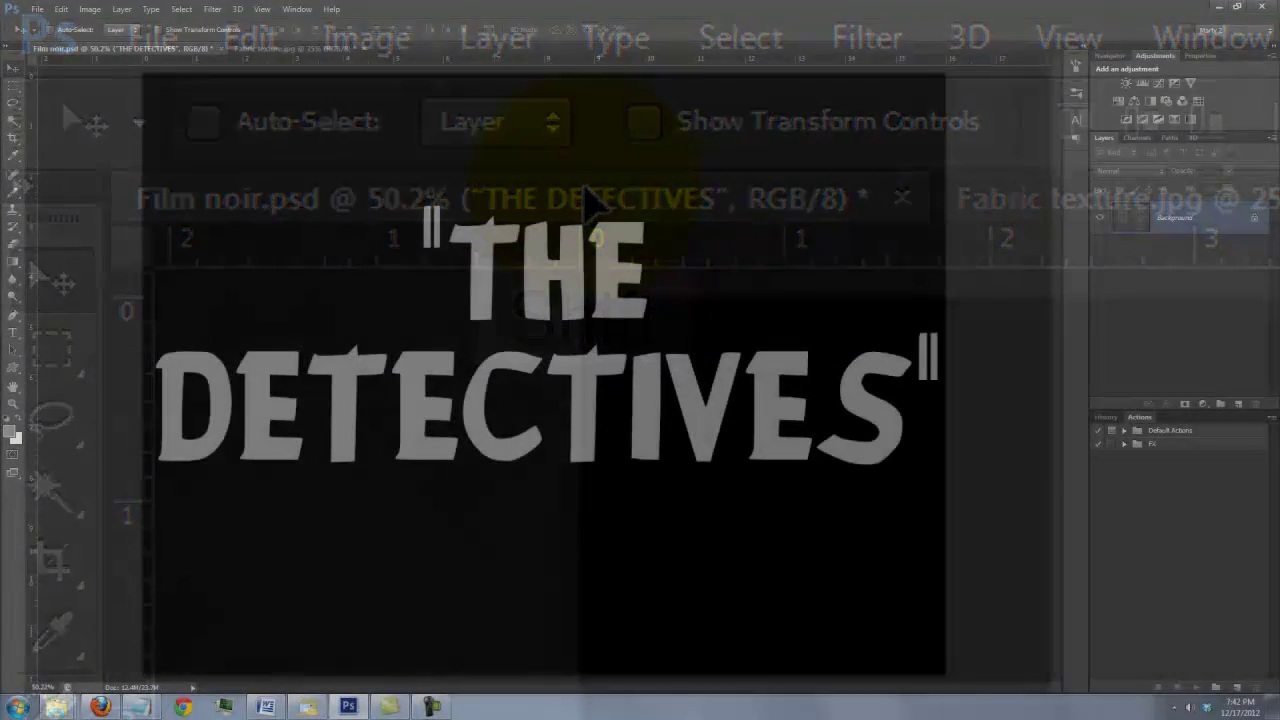
pyautogui.moveTo(191, 49); pyautogui.dragTo(586, 409)
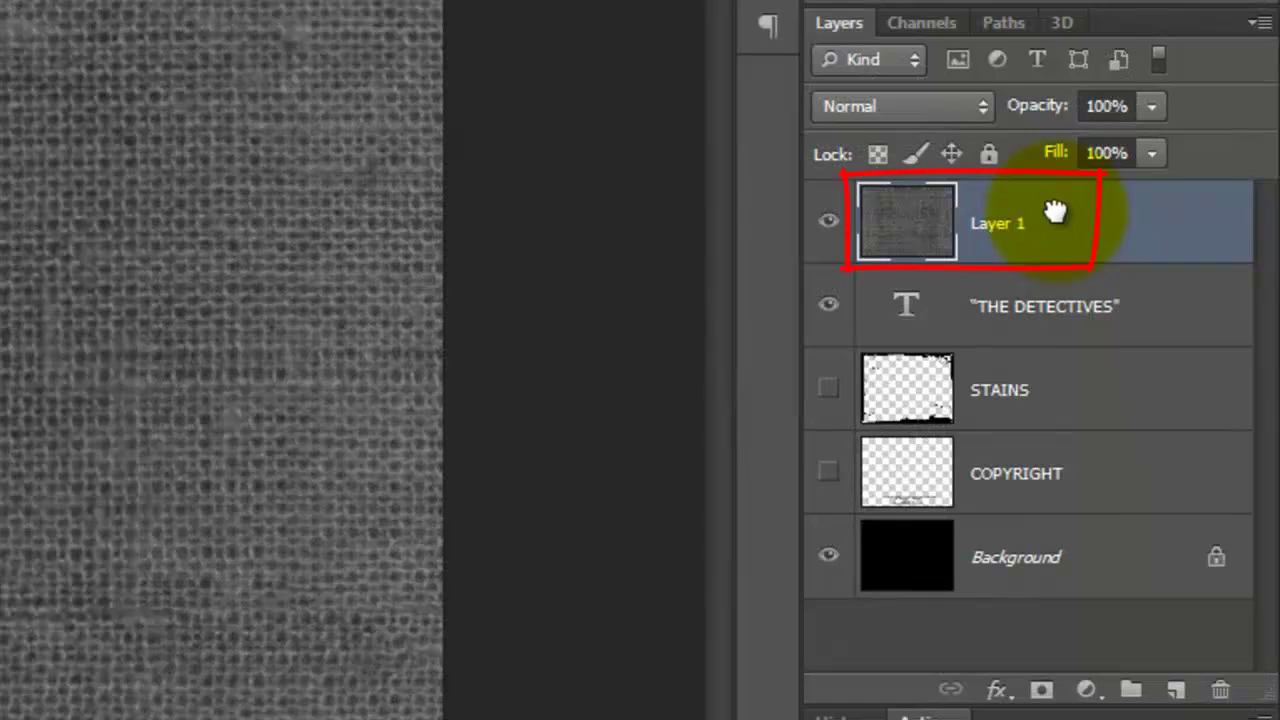
pyautogui.moveTo(1055, 210); pyautogui.dragTo(1057, 354)
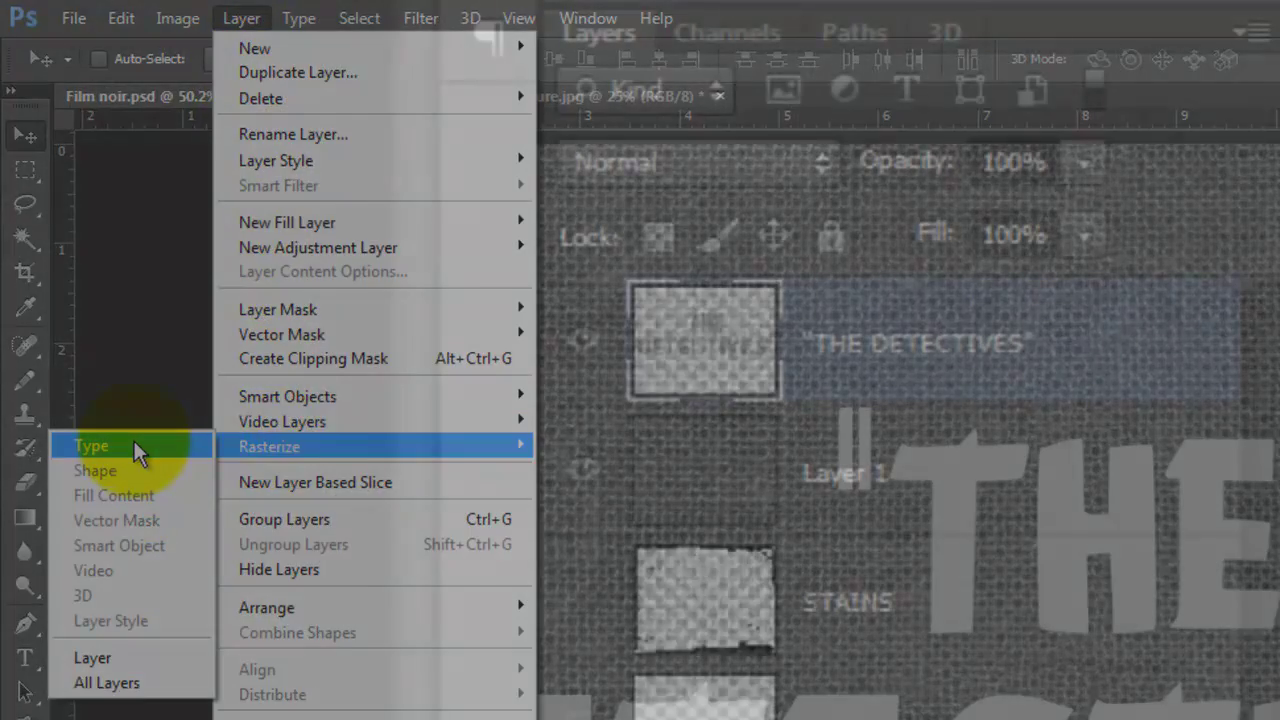
# - Select the title and fabric layers and scale them proportionally from the centre to about 51%
pyautogui.click(134, 446)
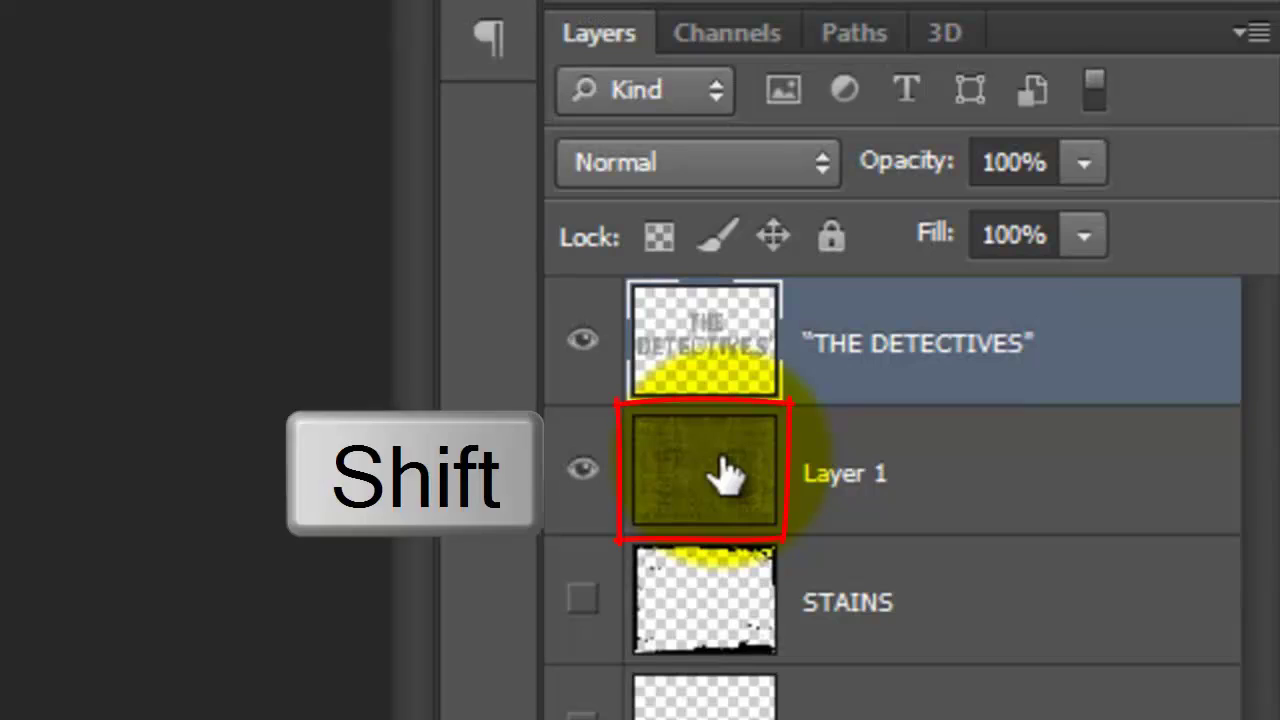
pyautogui.keyDown('shift'); pyautogui.click(720, 474); pyautogui.keyUp('shift')
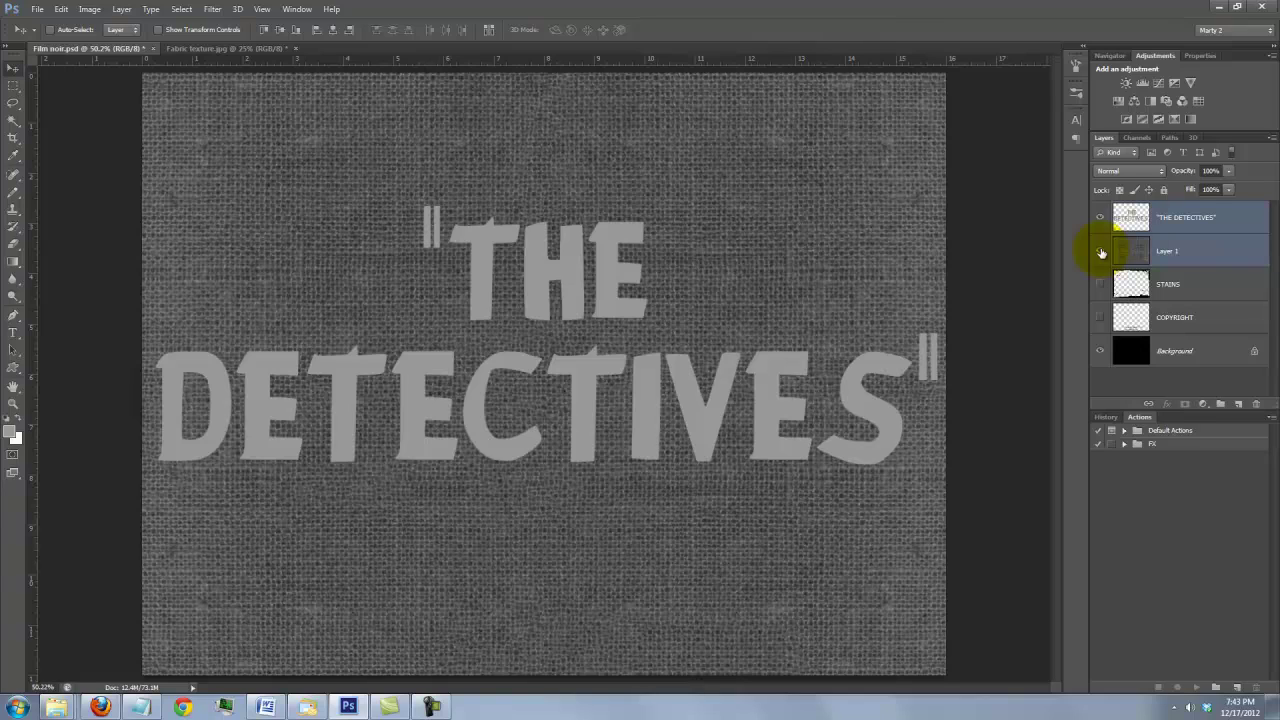
pyautogui.hotkey('ctrl', '0')
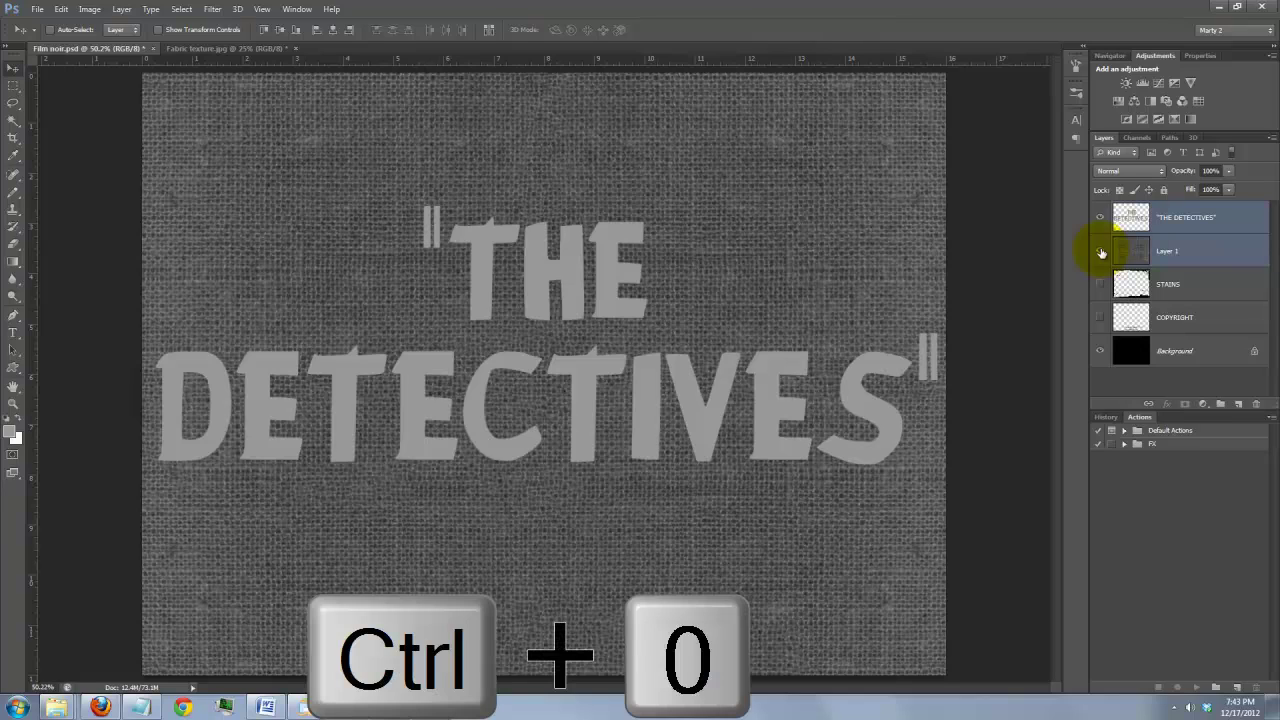
pyautogui.hotkey('ctrl', 't')
pyautogui.hotkey('ctrl', '0')
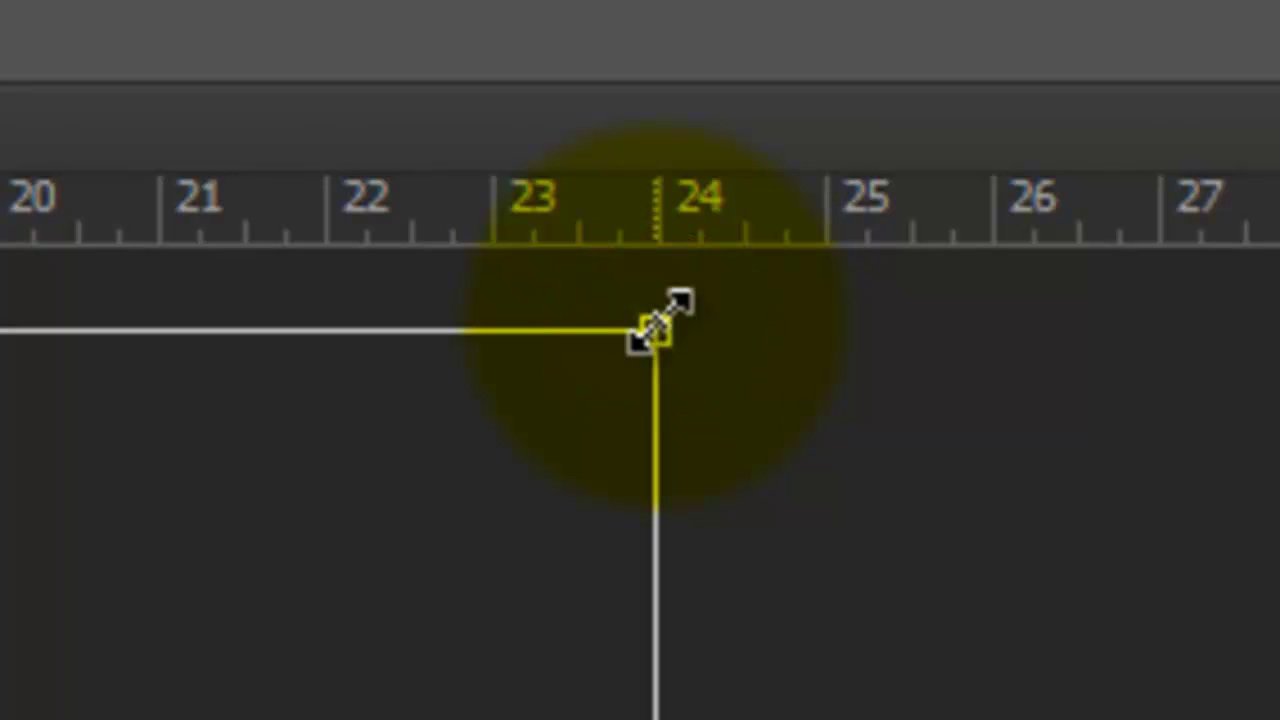
pyautogui.hotkey('shift', 'alt')
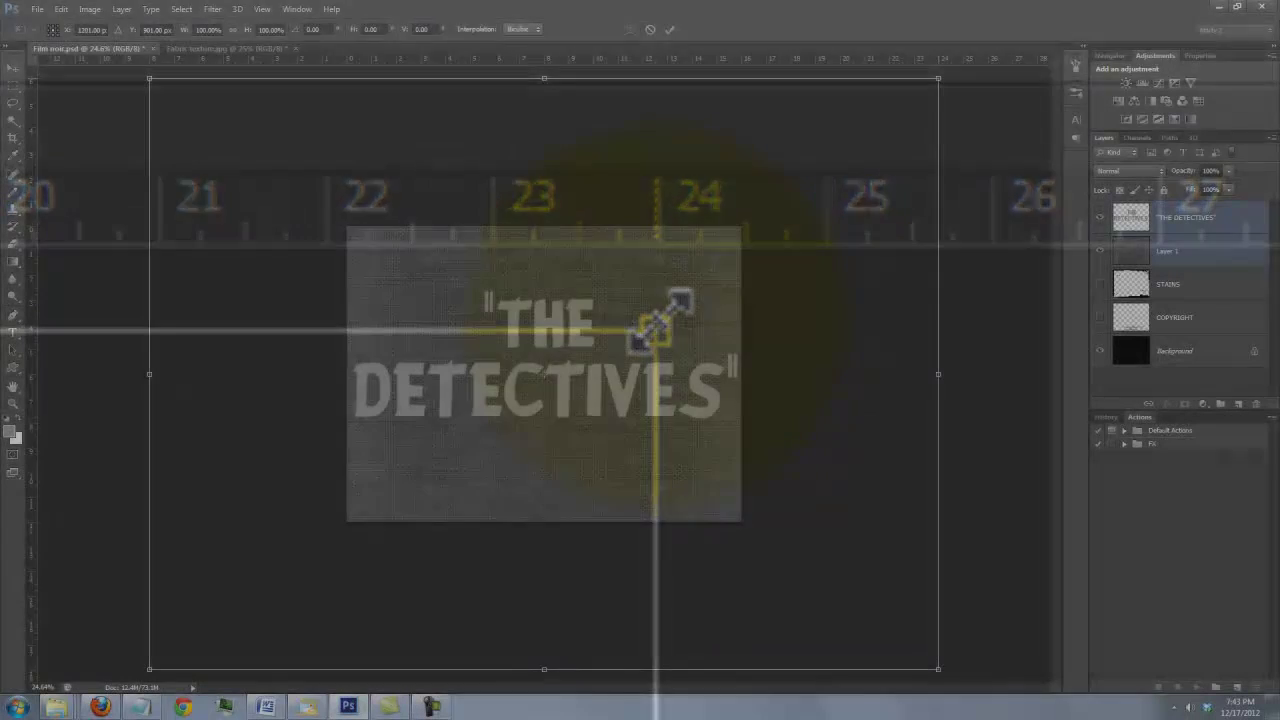
pyautogui.moveTo(938, 78); pyautogui.dragTo(746, 224)
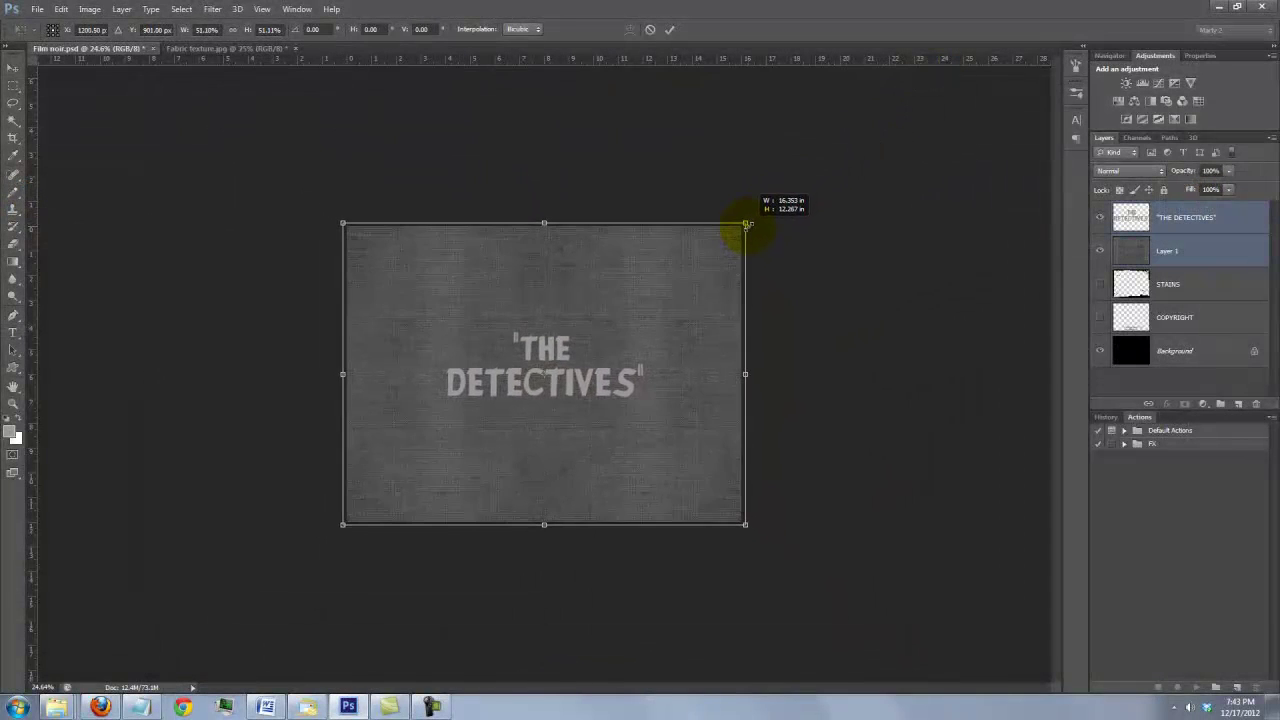
pyautogui.press('Return')
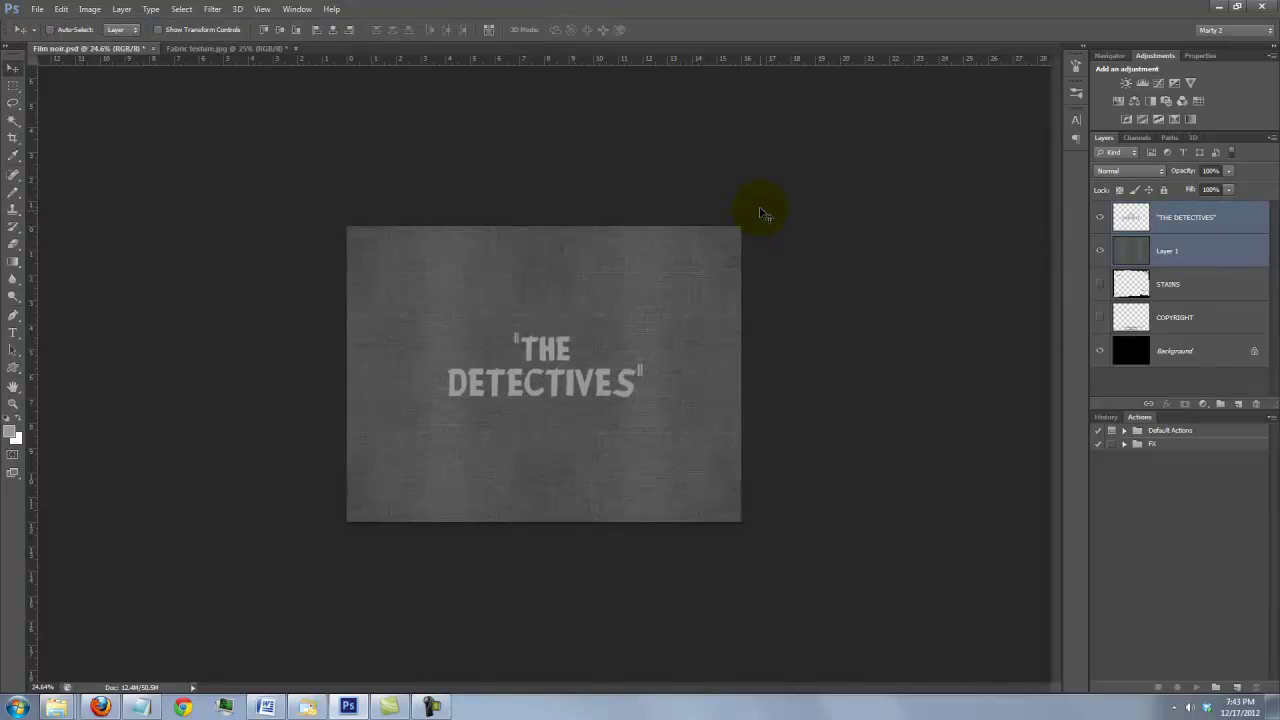
pyautogui.hotkey('ctrl', '0')
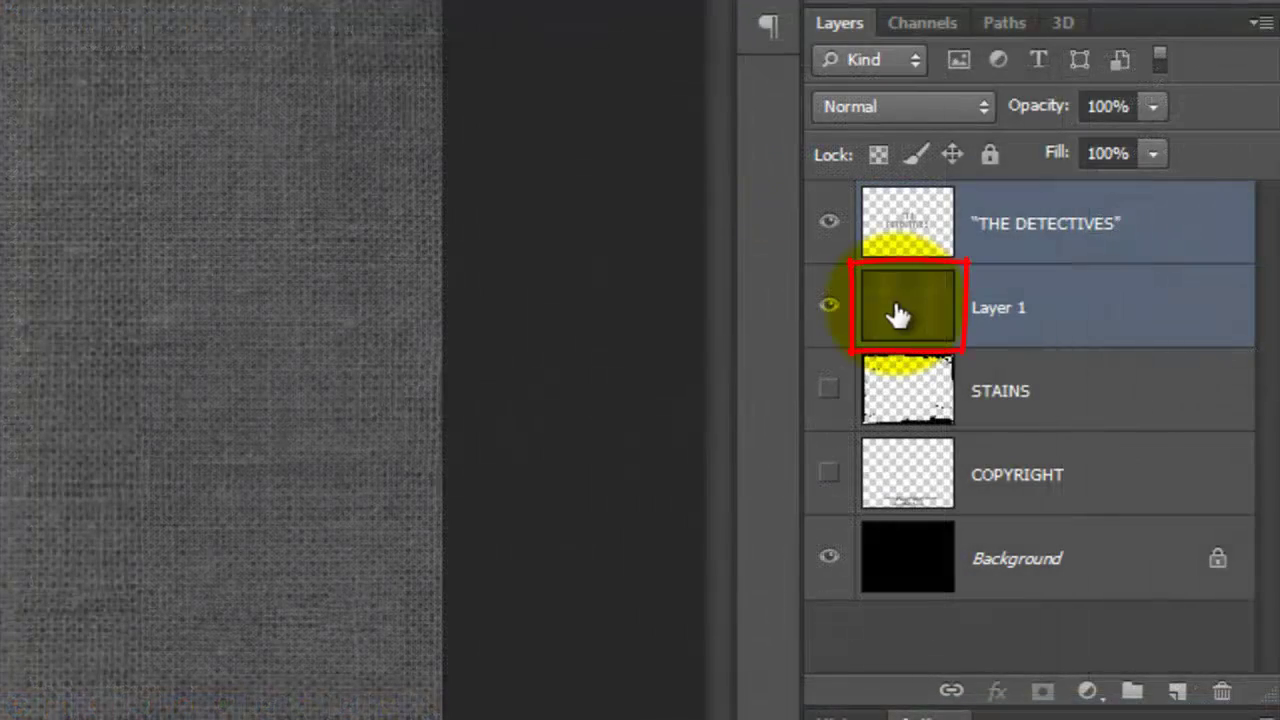
# - Turn the fabric Layer 1 into a 3D Postcard, accepting the 3D workspace
pyautogui.click(1126, 255)
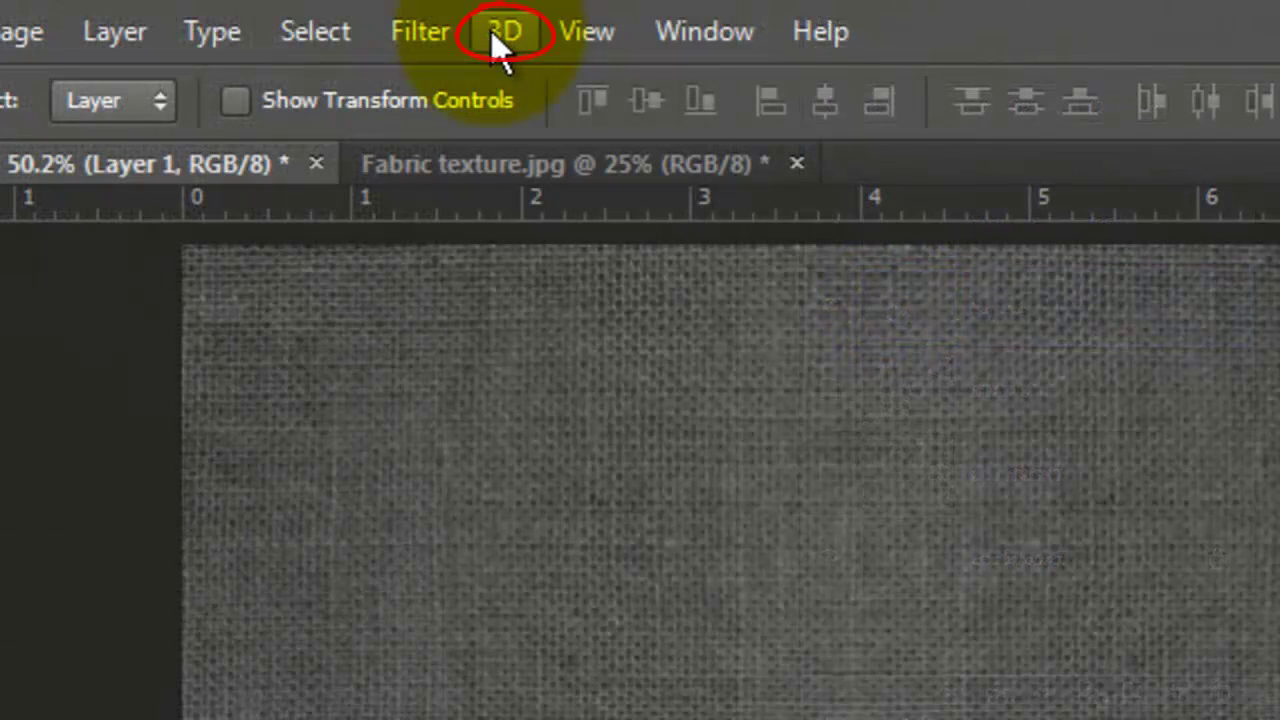
pyautogui.click(491, 30)
pyautogui.moveTo(547, 305)
pyautogui.click(356, 318)
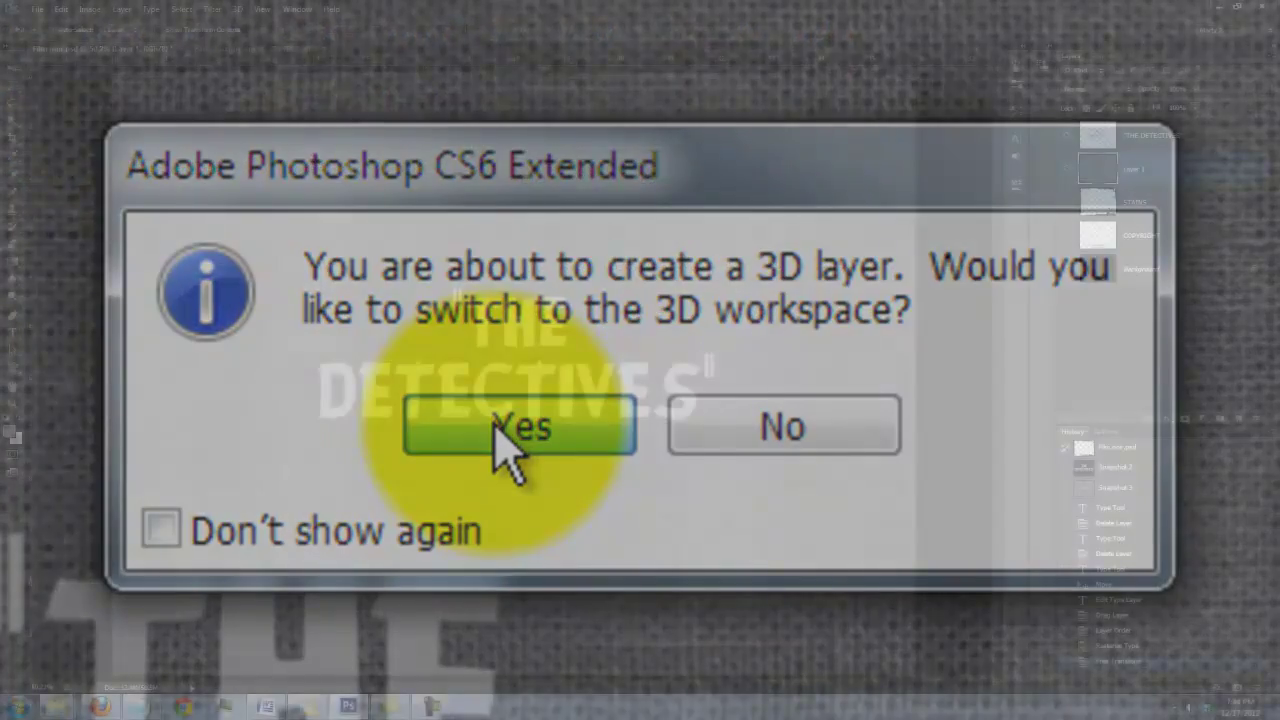
pyautogui.click(505, 428)
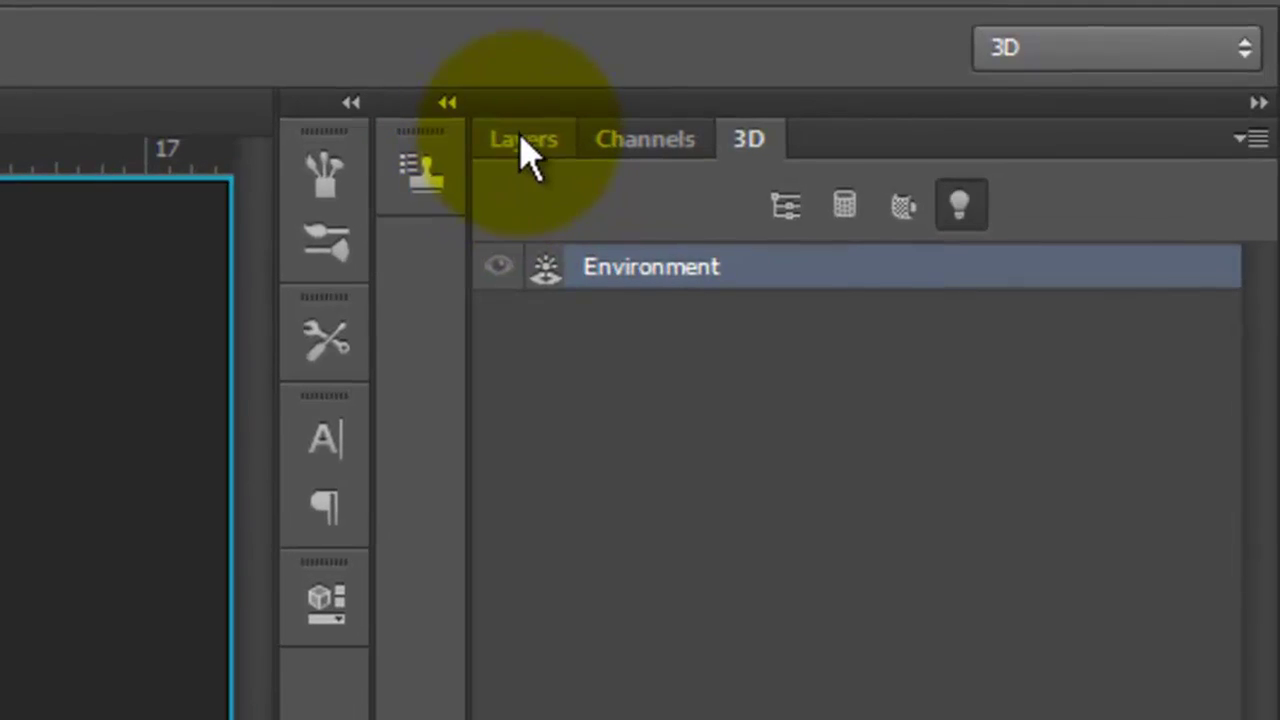
# - Make the THE DETECTIVES title a 3D extrusion from the selected layer
pyautogui.click(1068, 56)
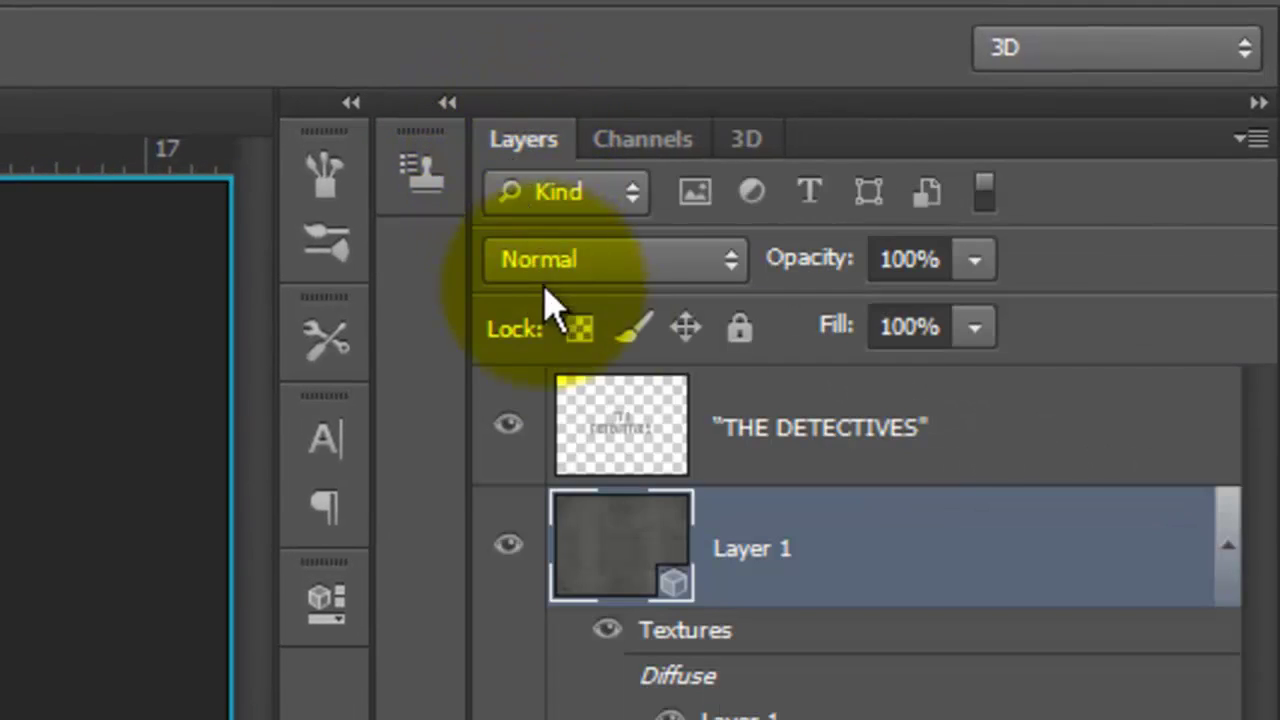
pyautogui.click(610, 430)
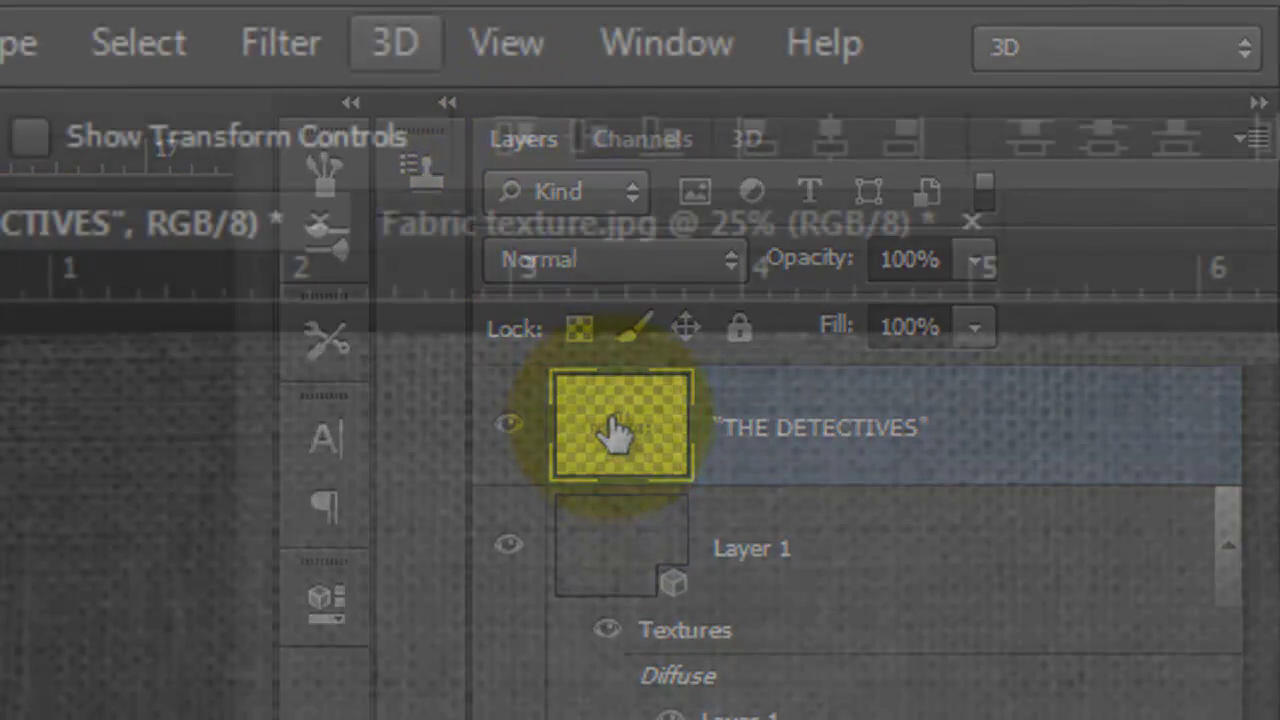
pyautogui.click(400, 45)
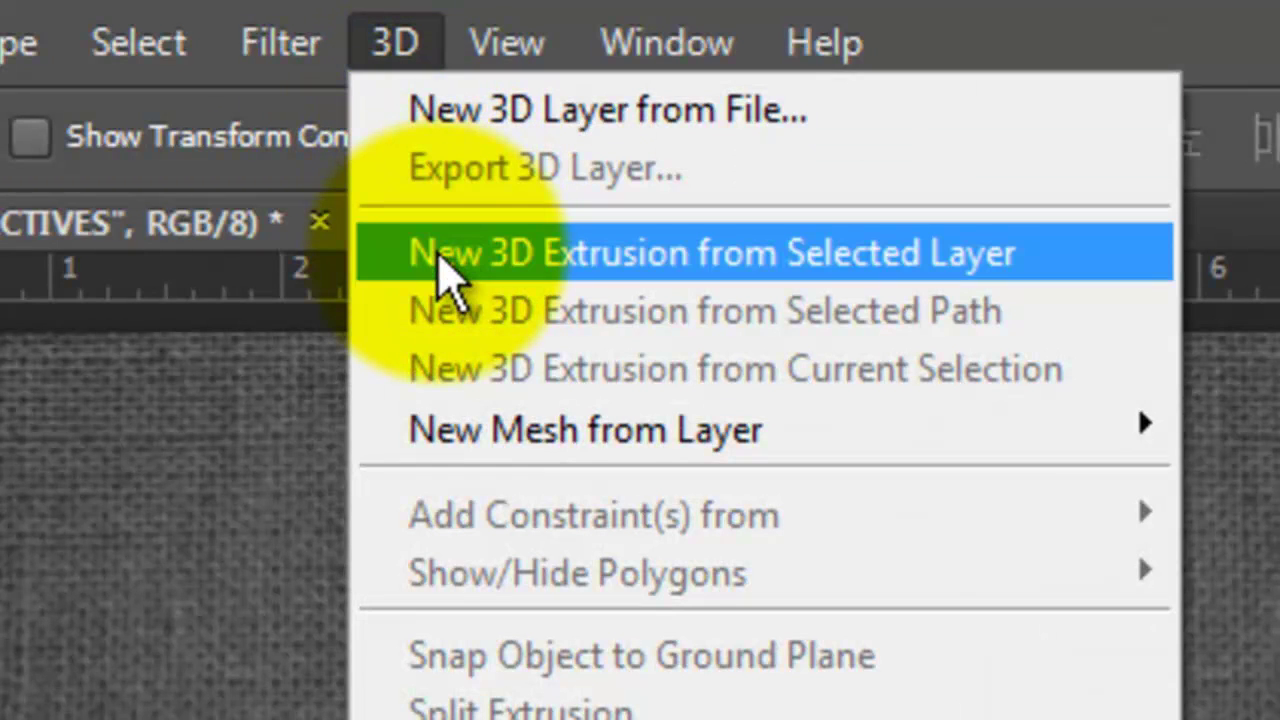
pyautogui.click(440, 256)
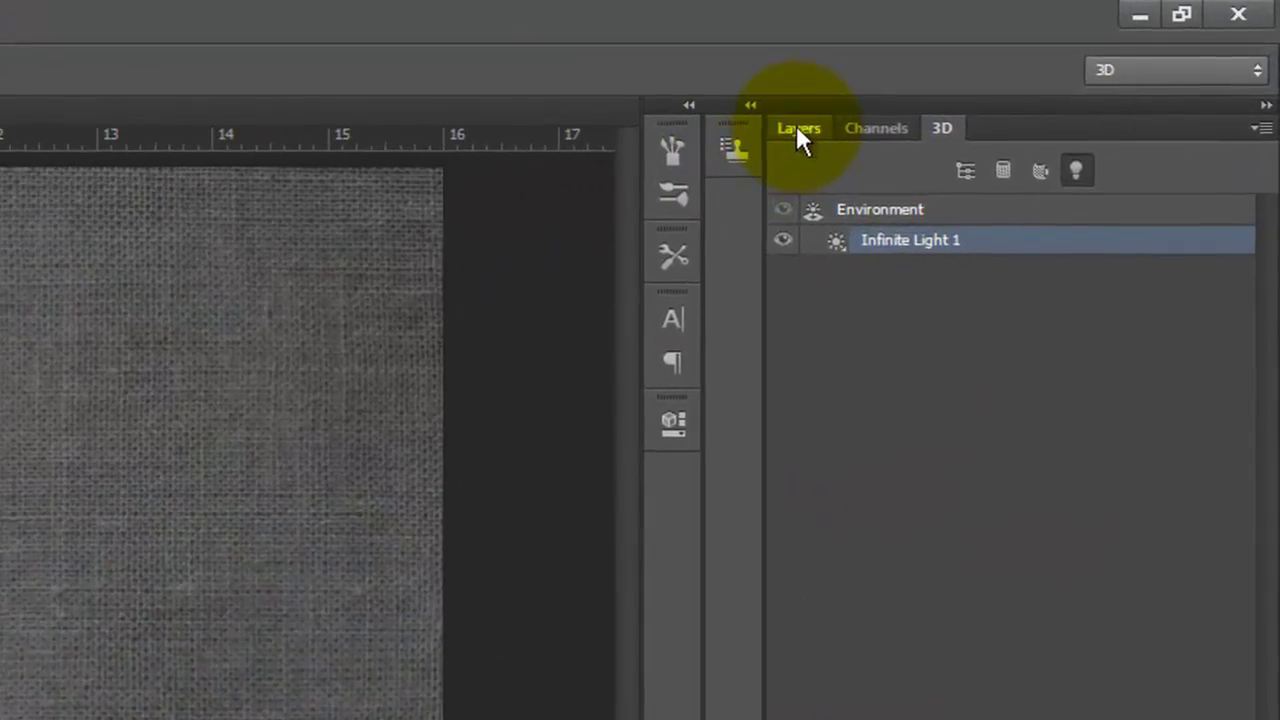
# - Merge the title and Layer 1 into one 3D layer, then select Environment in the 3D panel
pyautogui.click(798, 130)
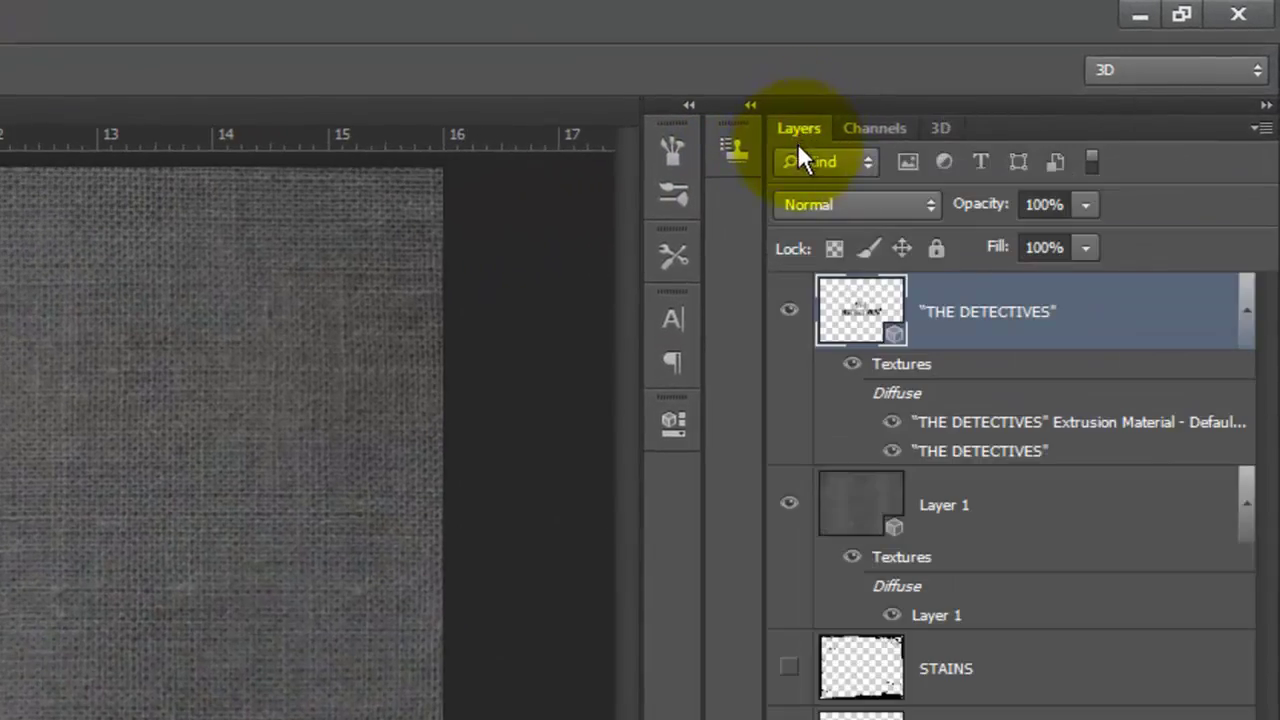
pyautogui.keyDown('shift'); pyautogui.click(845, 505); pyautogui.keyUp('shift')
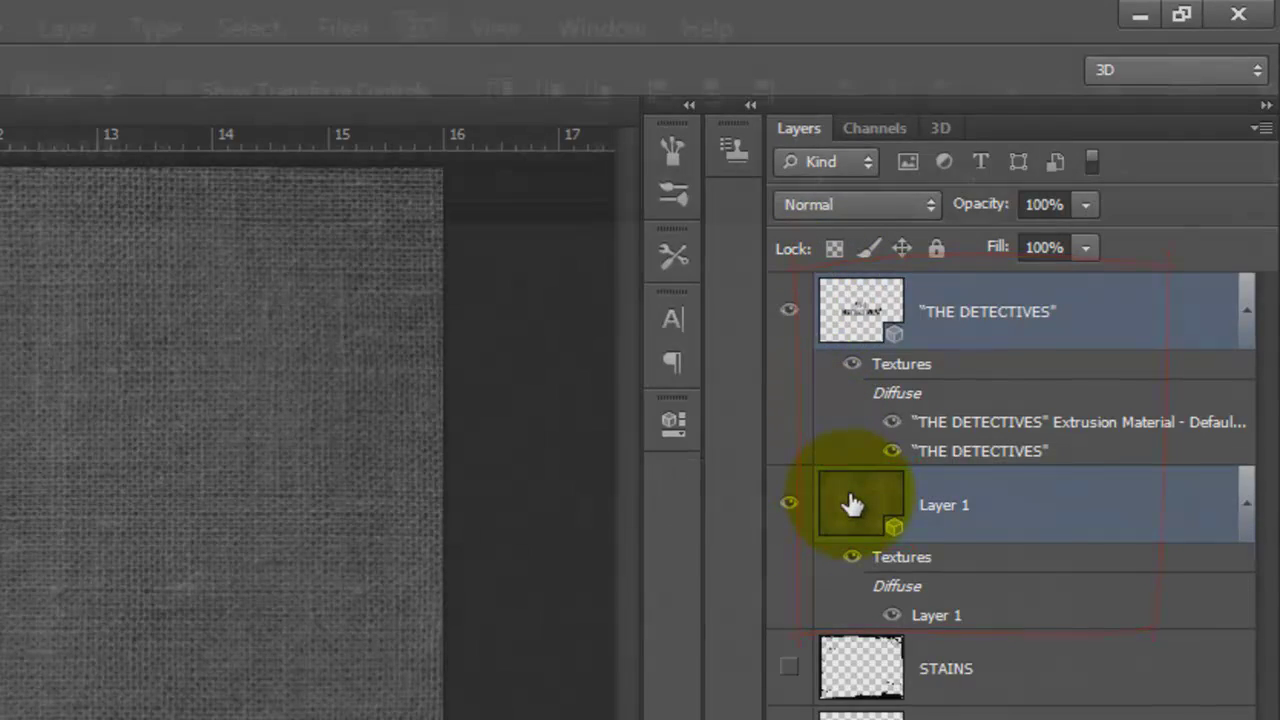
pyautogui.click(420, 28)
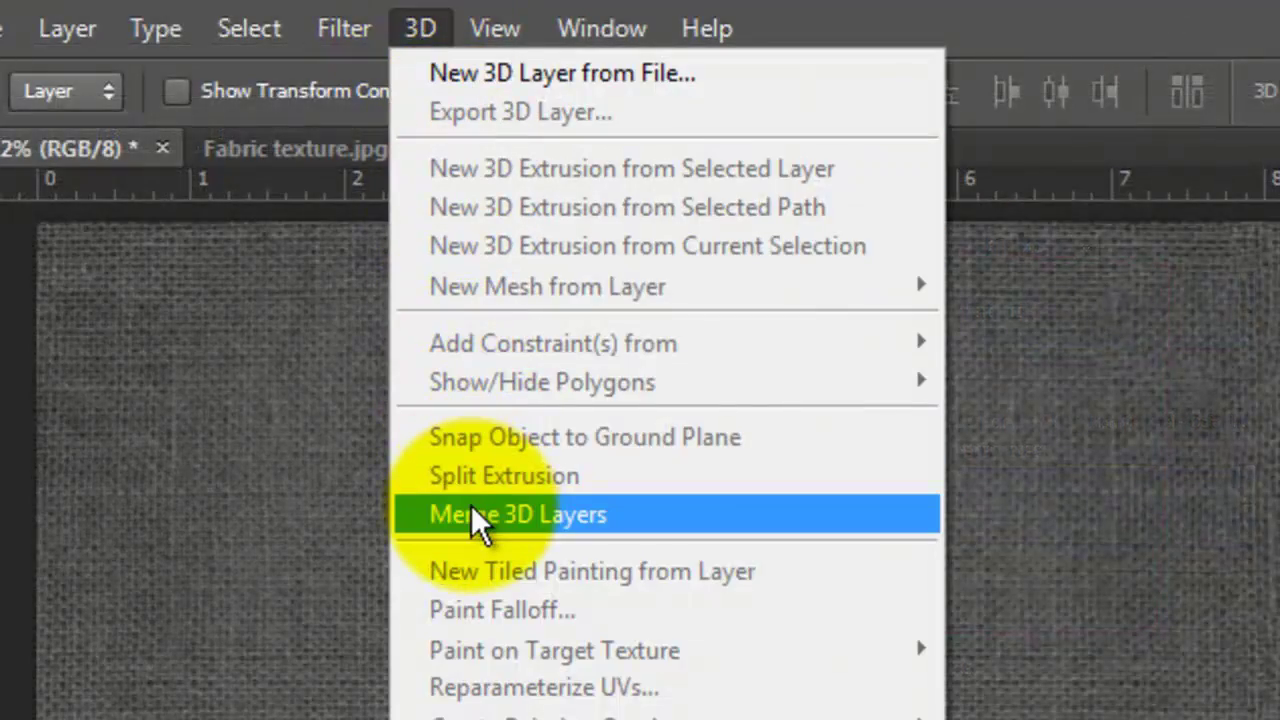
pyautogui.click(471, 514)
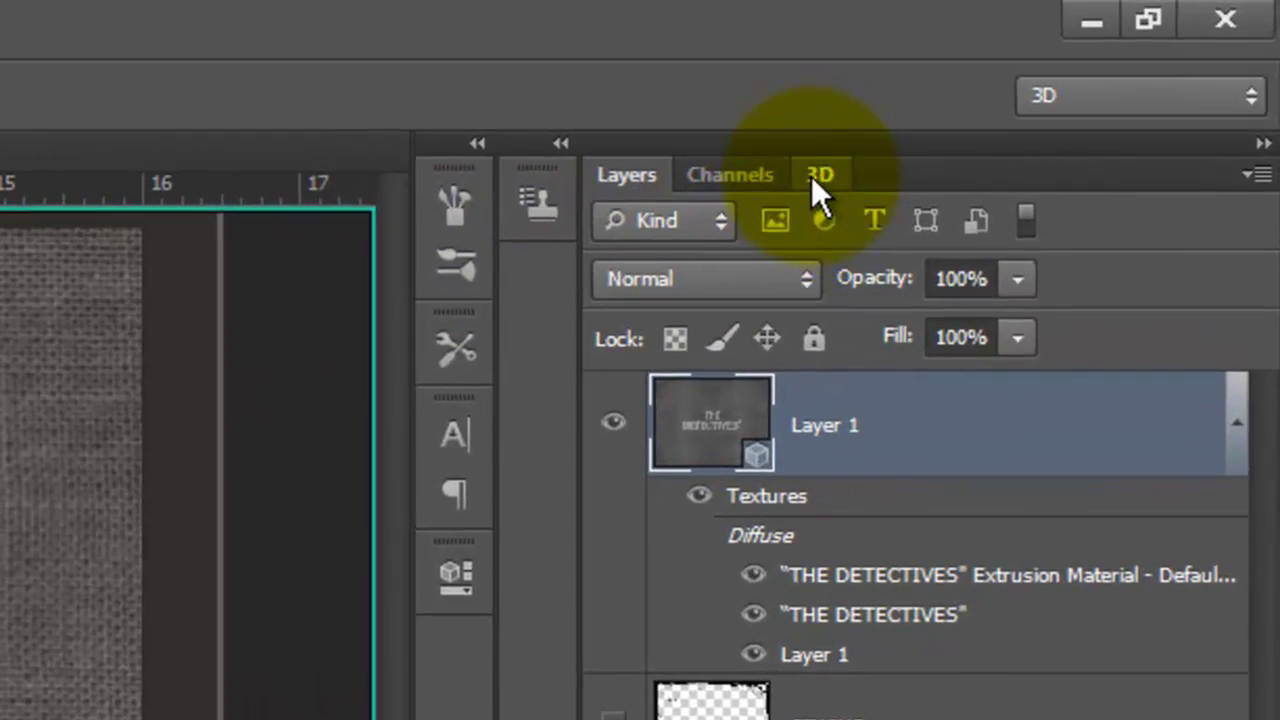
pyautogui.click(1083, 74)
pyautogui.click(748, 290)
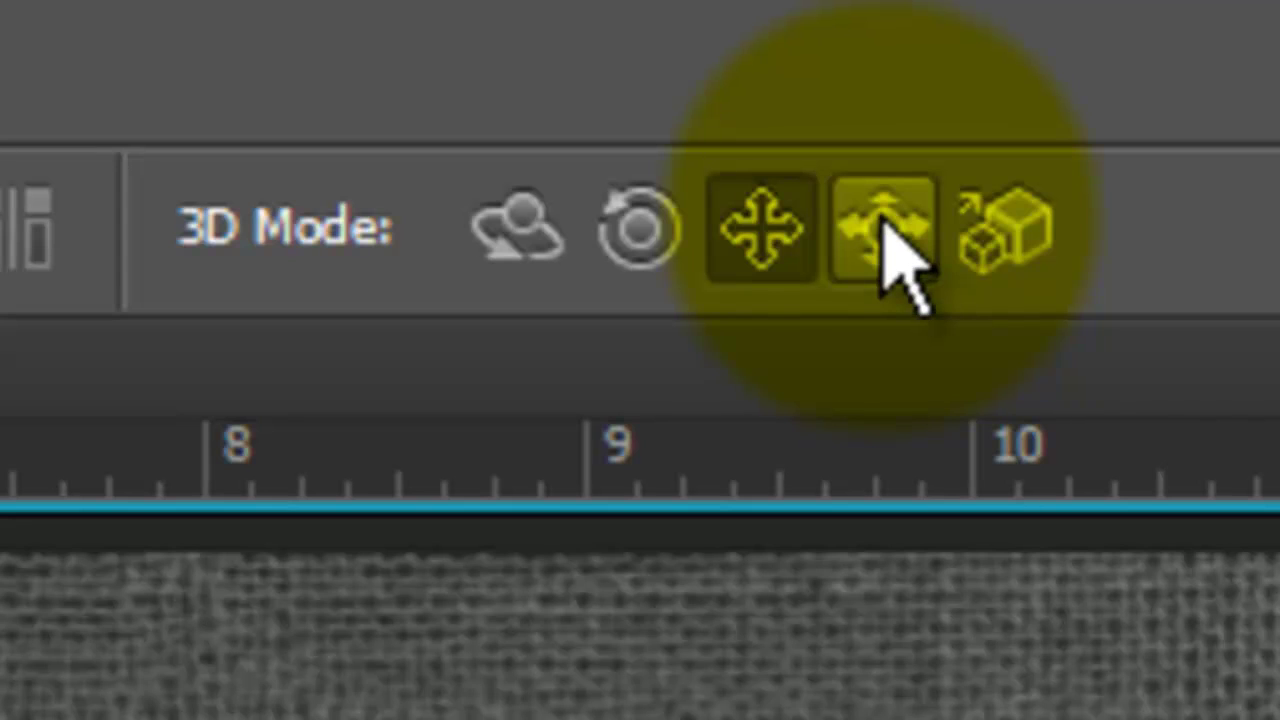
# - Slide the 3D camera closer and orbit it so the extruded title slants in perspective
pyautogui.click(885, 255)
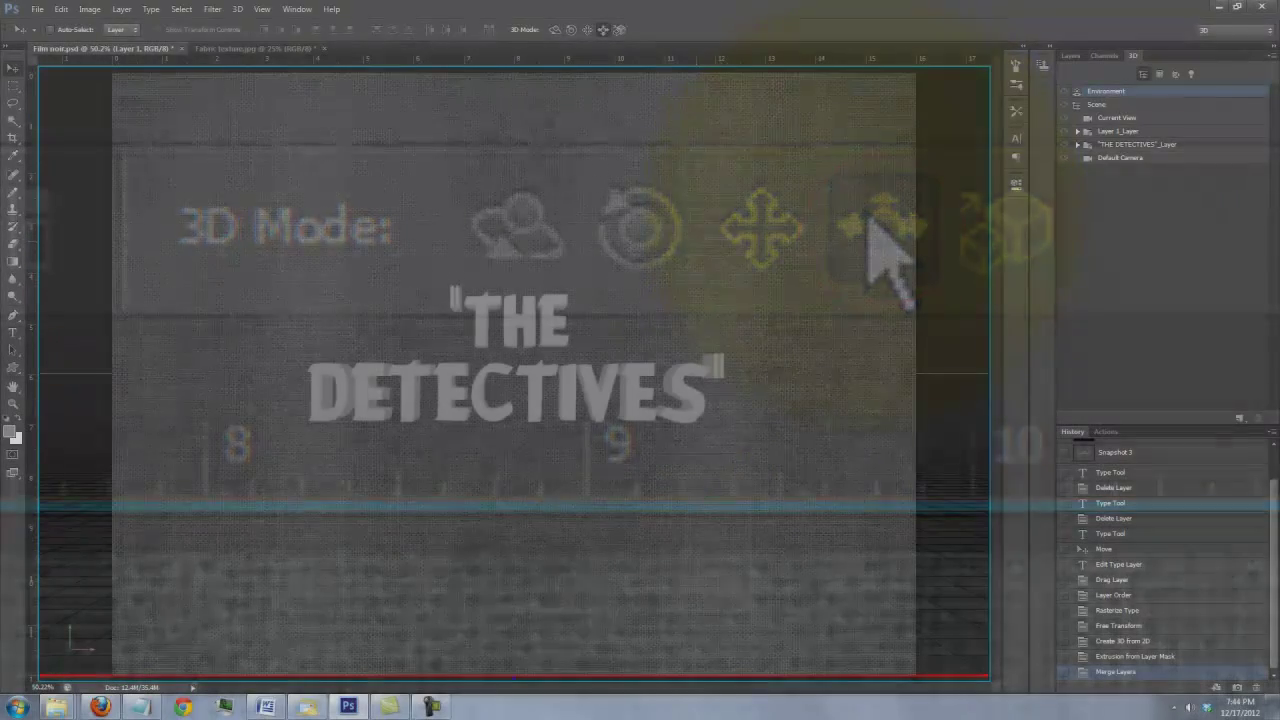
pyautogui.click(697, 240)
pyautogui.moveTo(695, 240); pyautogui.dragTo(673, 138)
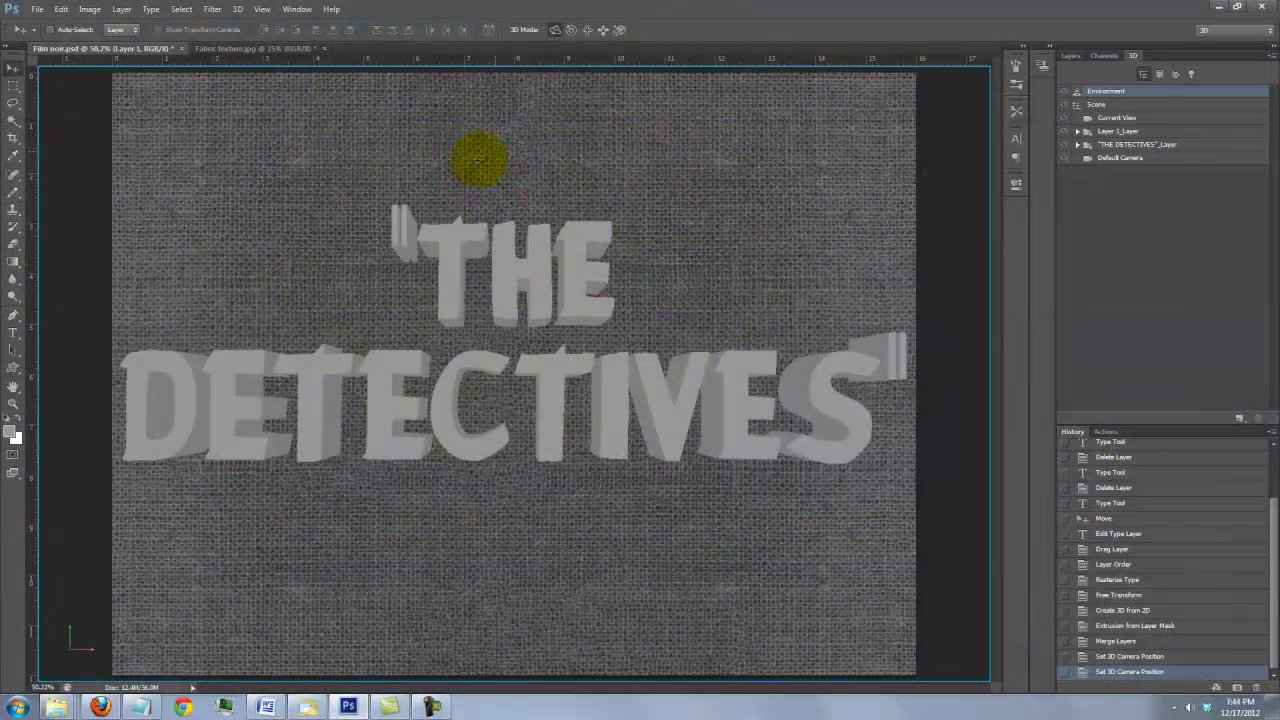
pyautogui.moveTo(478, 159); pyautogui.dragTo(454, 180)
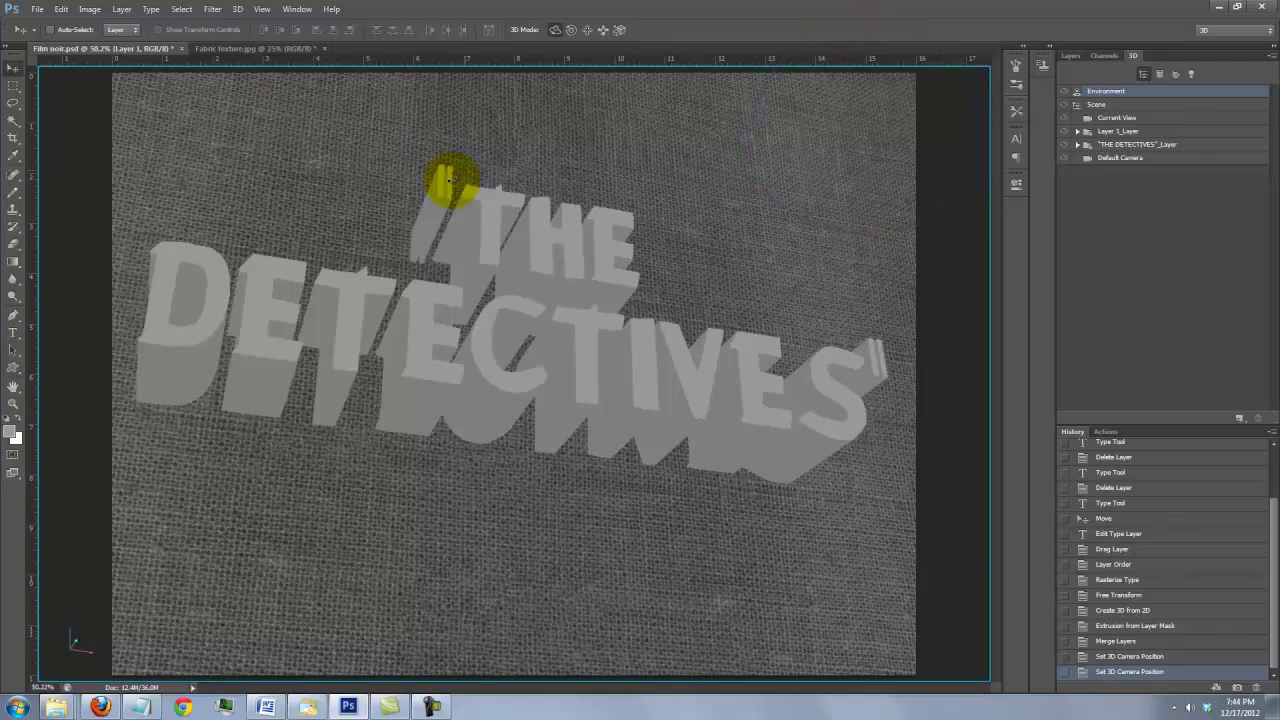
pyautogui.moveTo(449, 178); pyautogui.dragTo(424, 175)
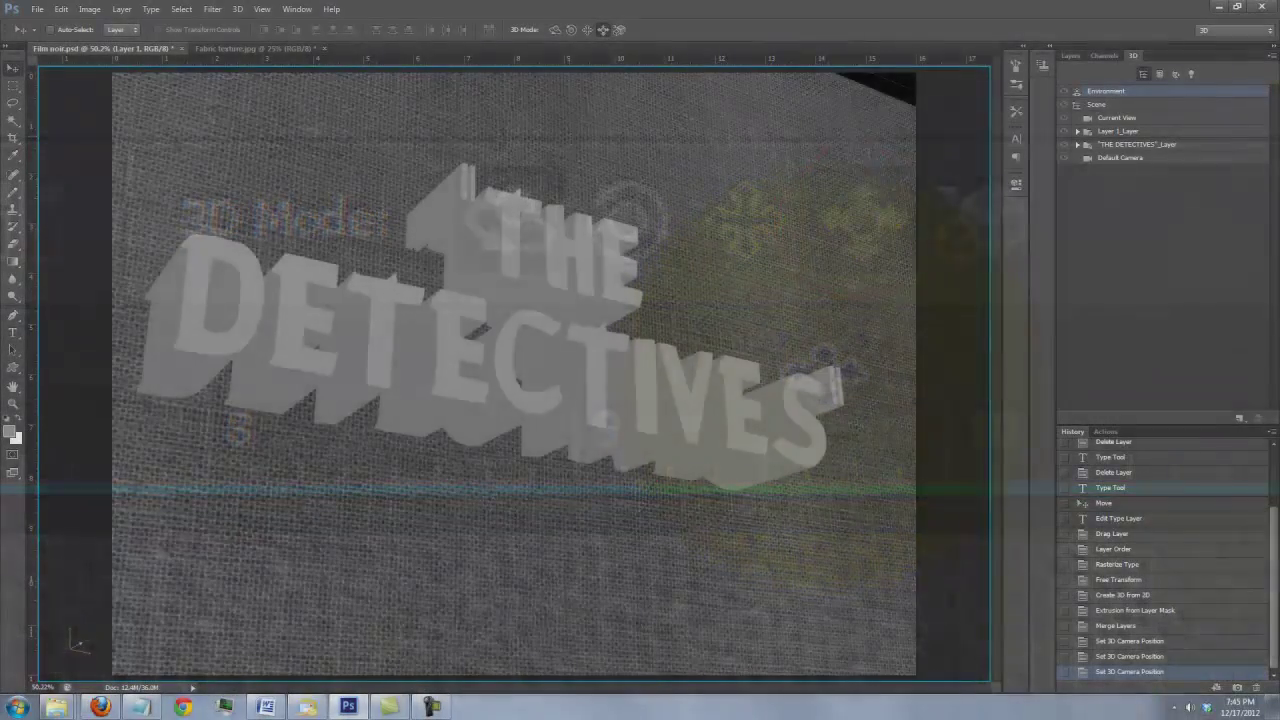
pyautogui.moveTo(566, 129)
pyautogui.mouseDown()
pyautogui.moveTo(551, 94)
pyautogui.moveTo(571, 120)
pyautogui.mouseUp()
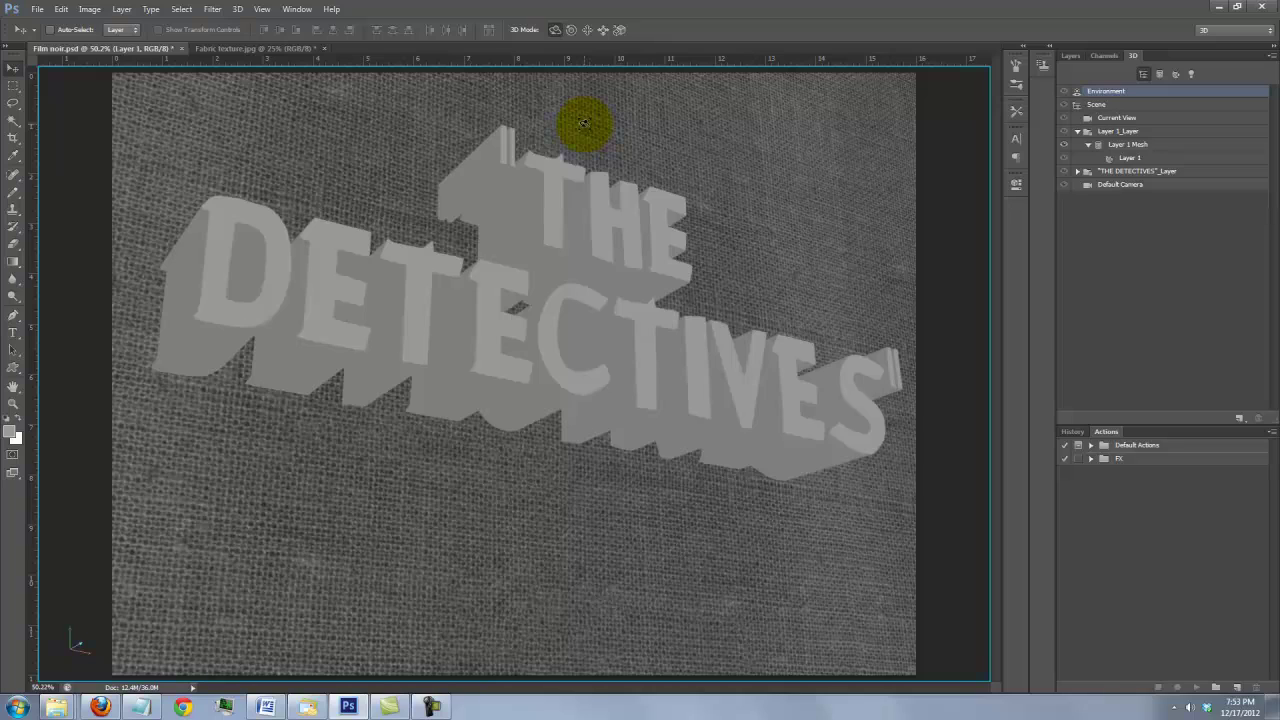
# - Zoom out to see the whole image
pyautogui.press('z')
pyautogui.press('alt')
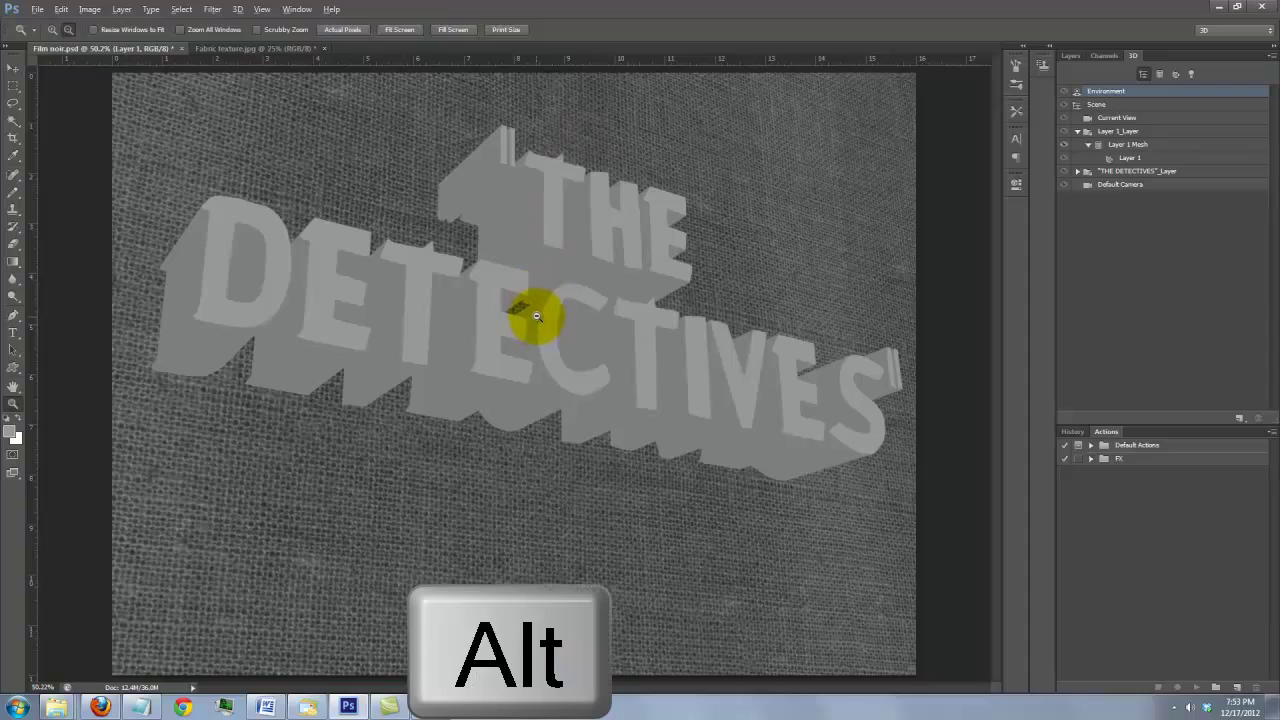
pyautogui.keyDown('alt'); pyautogui.click(536, 316); pyautogui.keyUp('alt')
pyautogui.keyDown('alt'); pyautogui.click(537, 316); pyautogui.keyUp('alt')
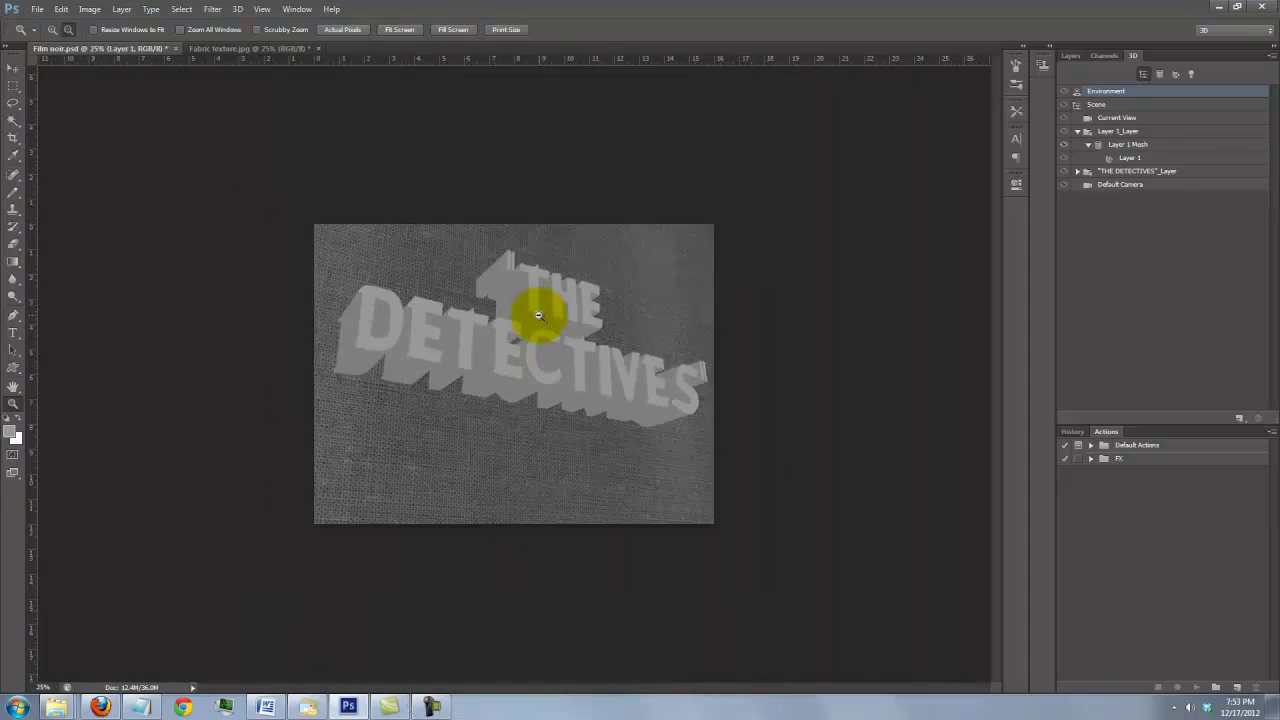
pyautogui.keyDown('alt'); pyautogui.click(539, 315); pyautogui.keyUp('alt')
pyautogui.keyDown('alt'); pyautogui.click(539, 315); pyautogui.keyUp('alt')
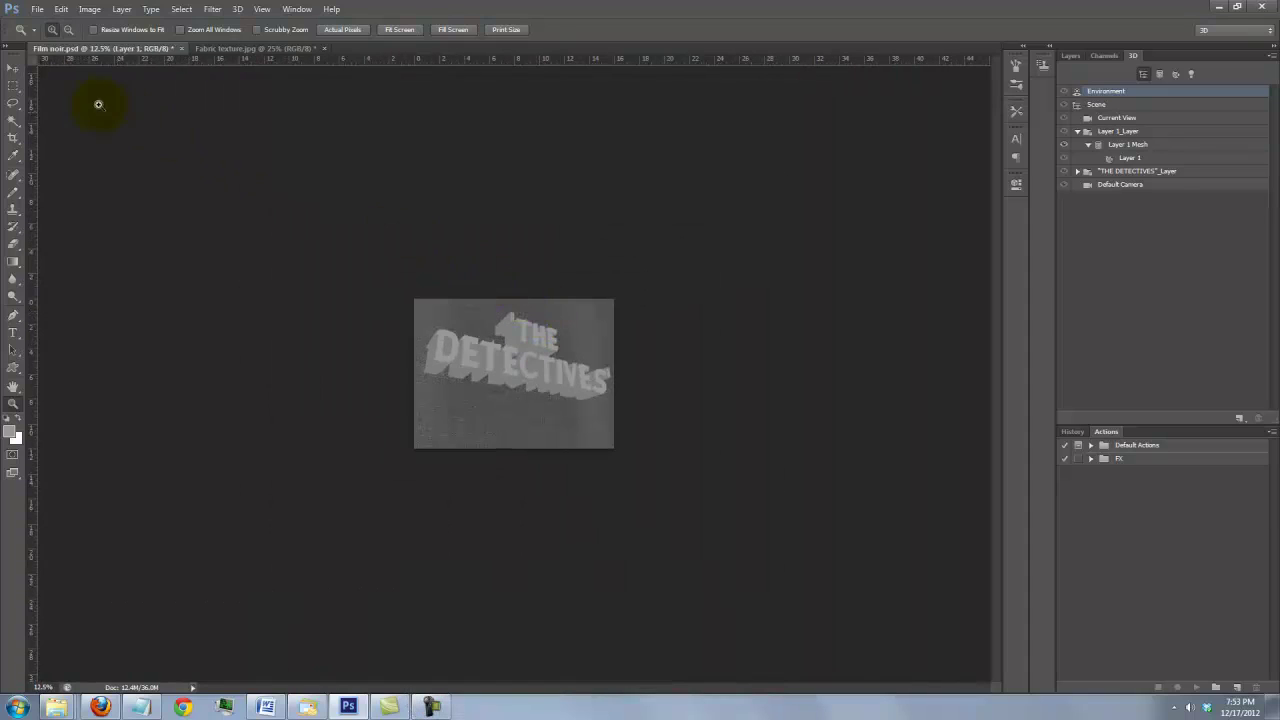
# - Add a new Spot Light to the 3D scene from the lights list
pyautogui.click(13, 70)
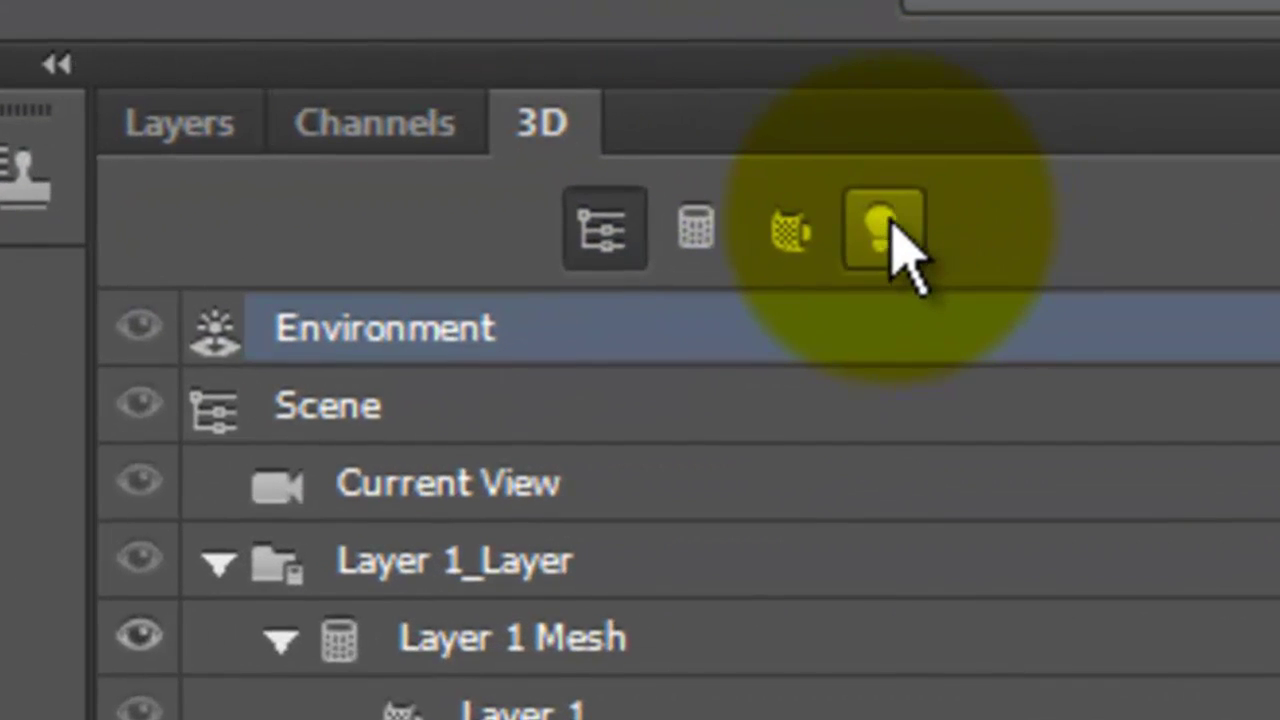
pyautogui.click(932, 203)
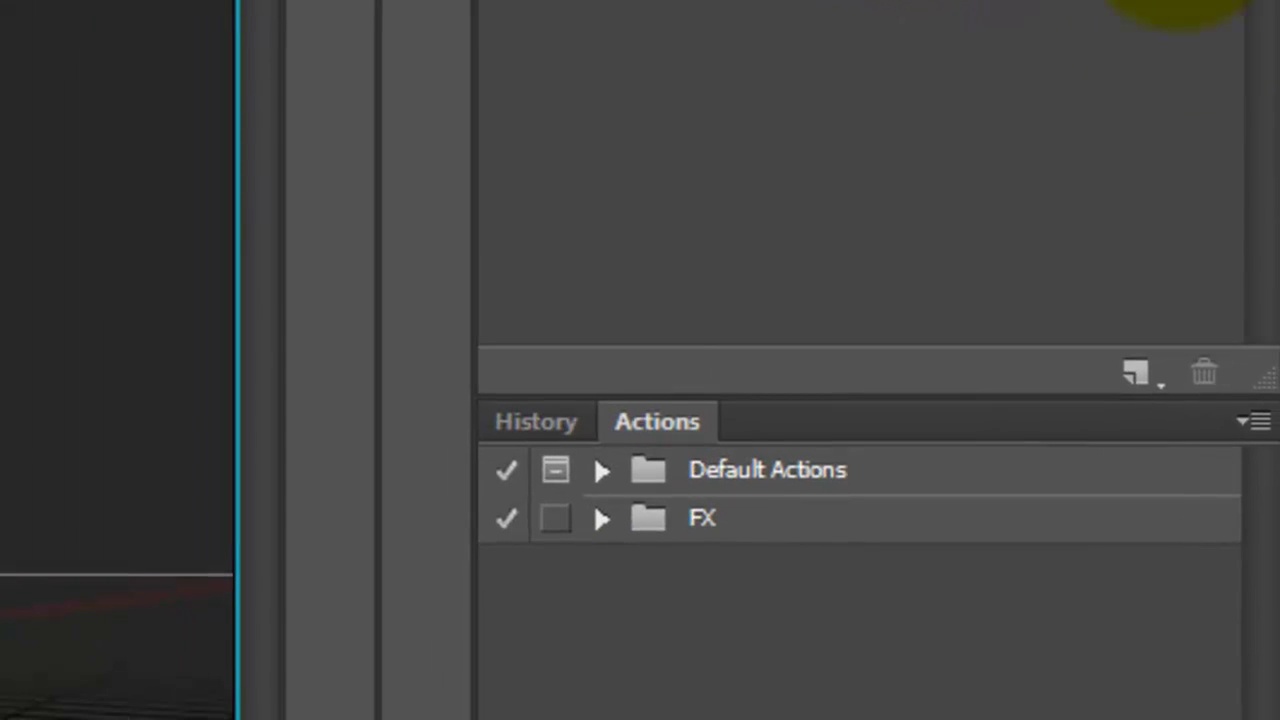
pyautogui.click(1135, 374)
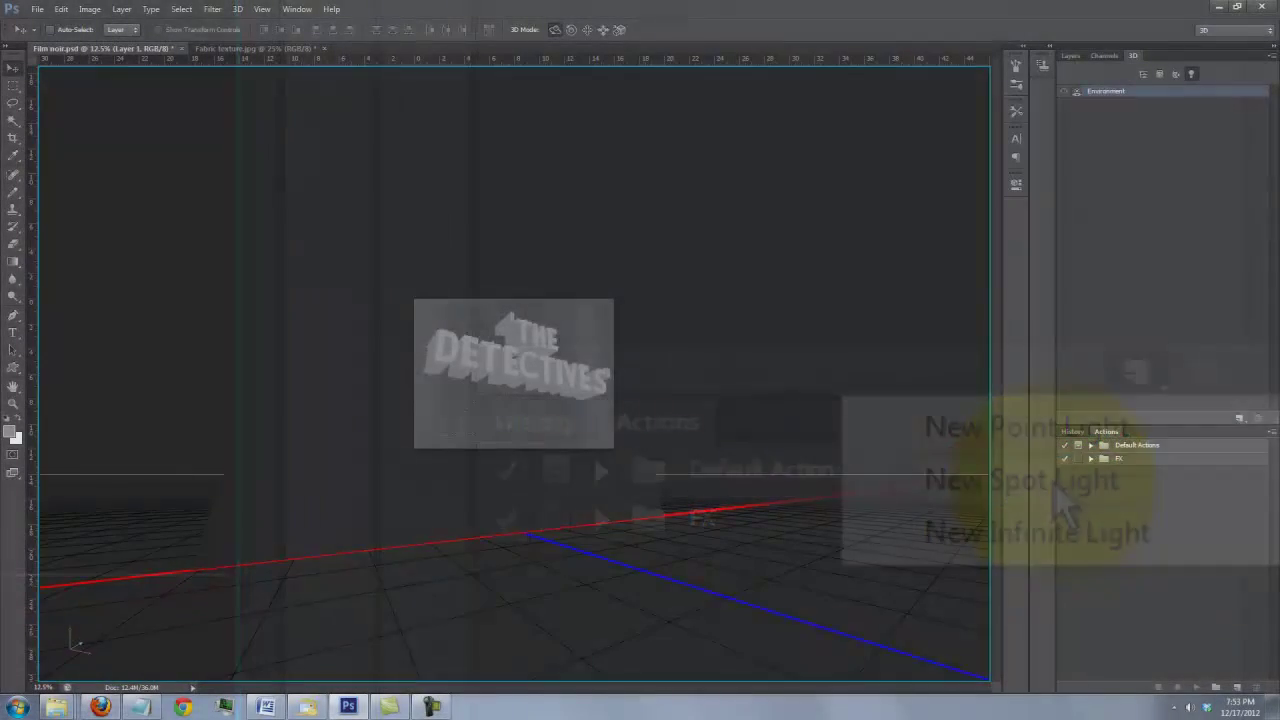
pyautogui.click(1053, 481)
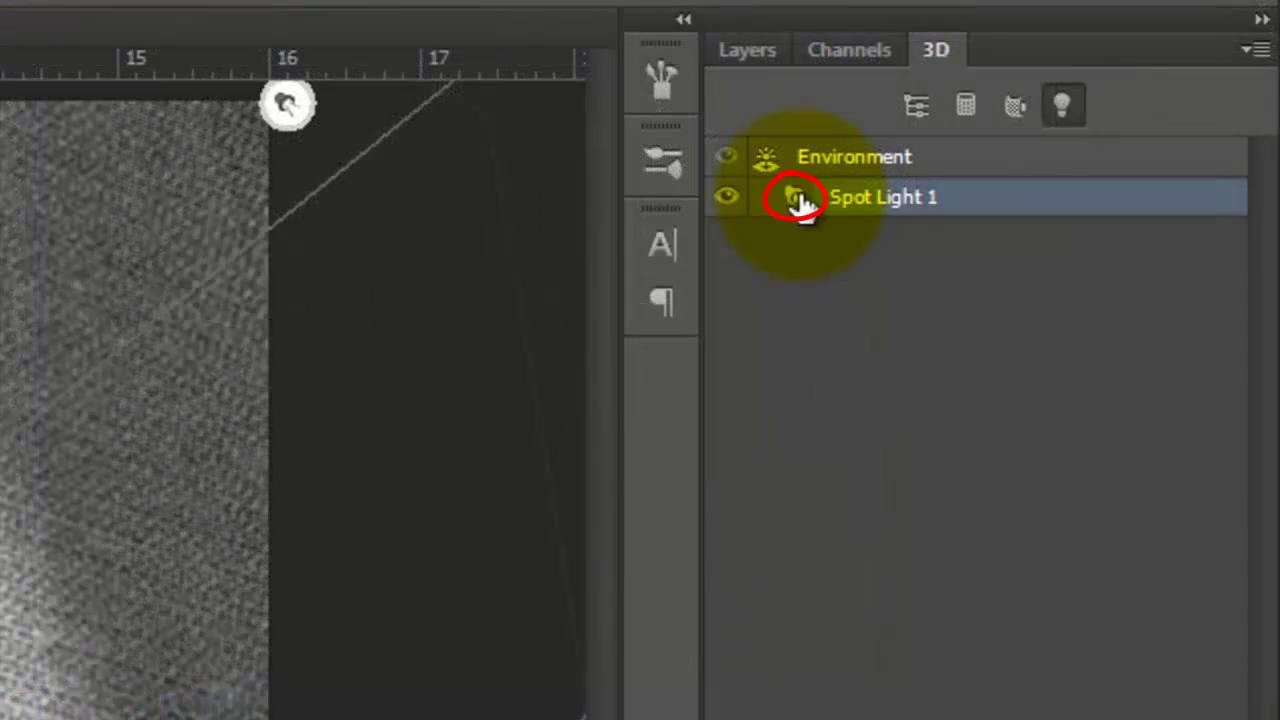
# - Give Spot Light 1 shadow softness 20 with Light Falloff on, and render the scene
pyautogui.doubleClick(800, 200)
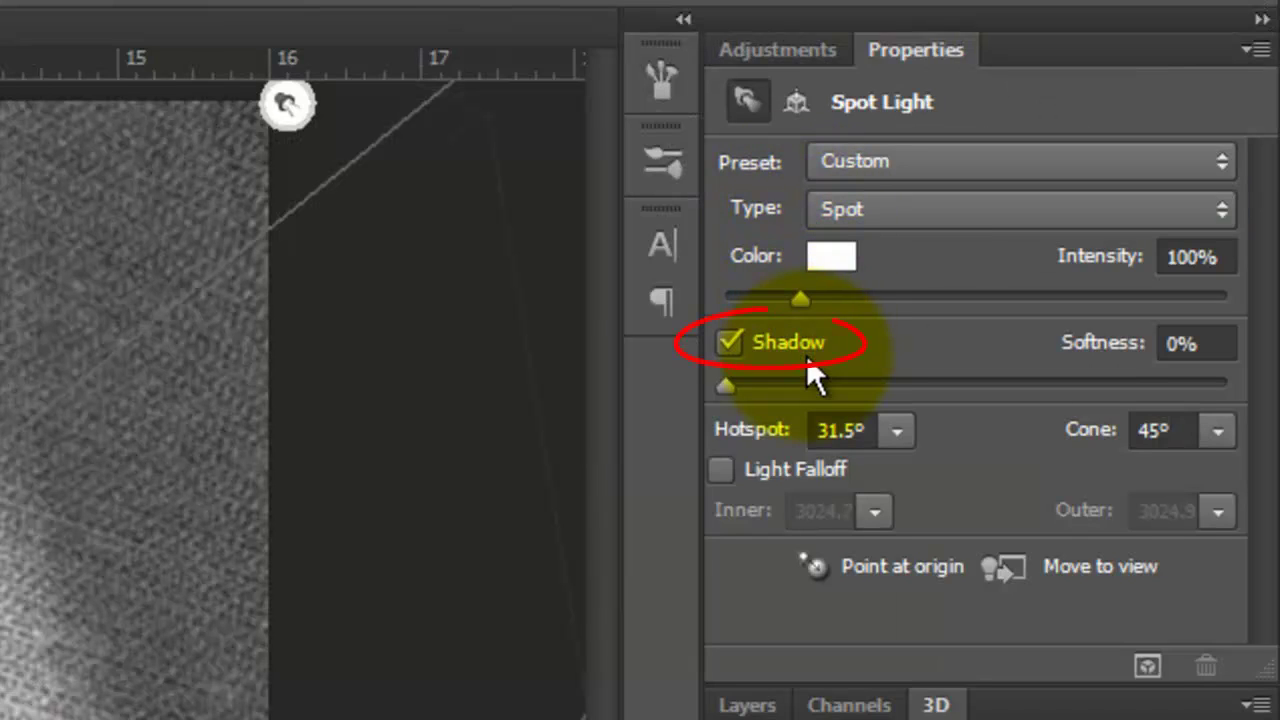
pyautogui.click(1186, 343)
pyautogui.write('20')
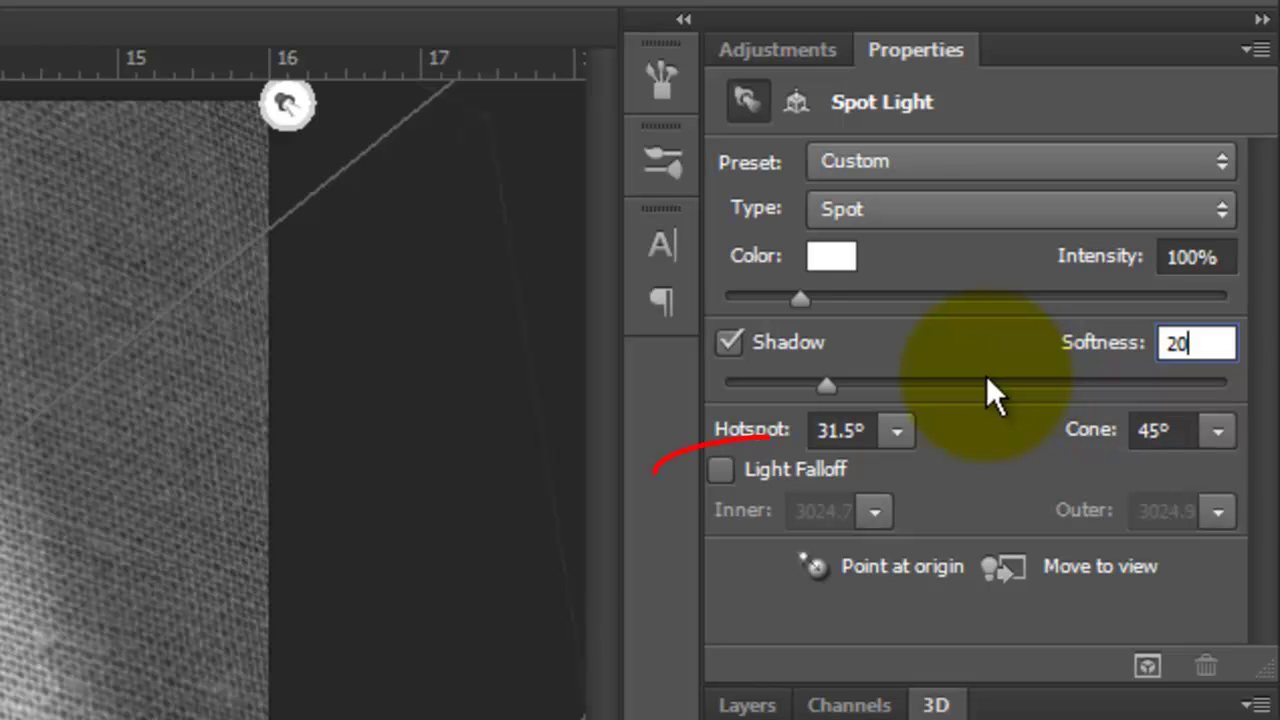
pyautogui.click(721, 469)
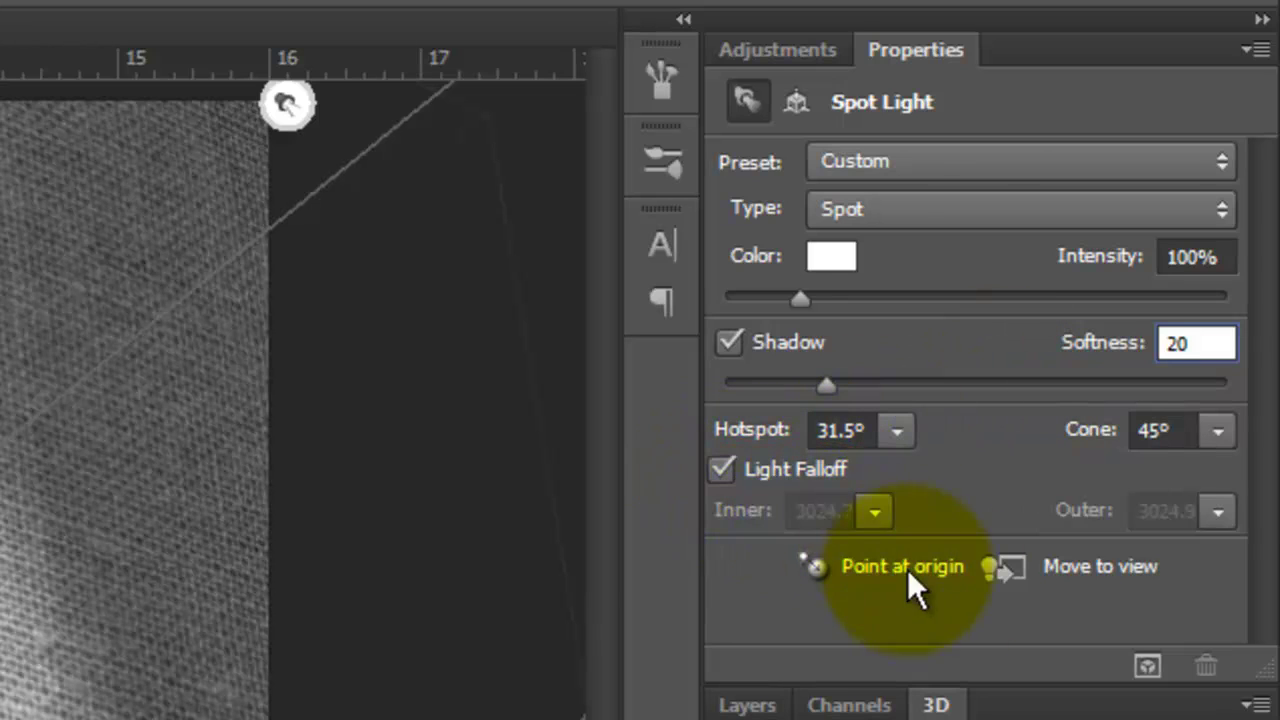
pyautogui.click(1147, 667)
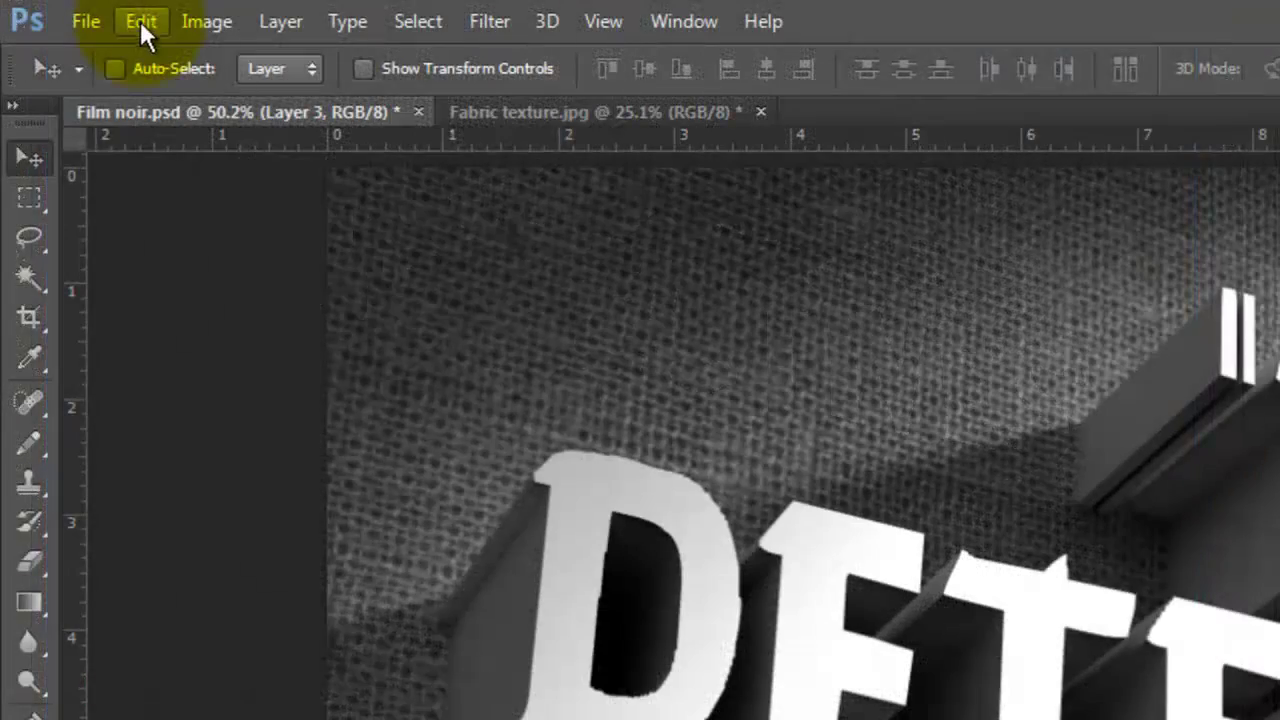
# - Open the 3D preferences to allow all 1007 MB VRAM and High shadow quality
pyautogui.click(138, 18)
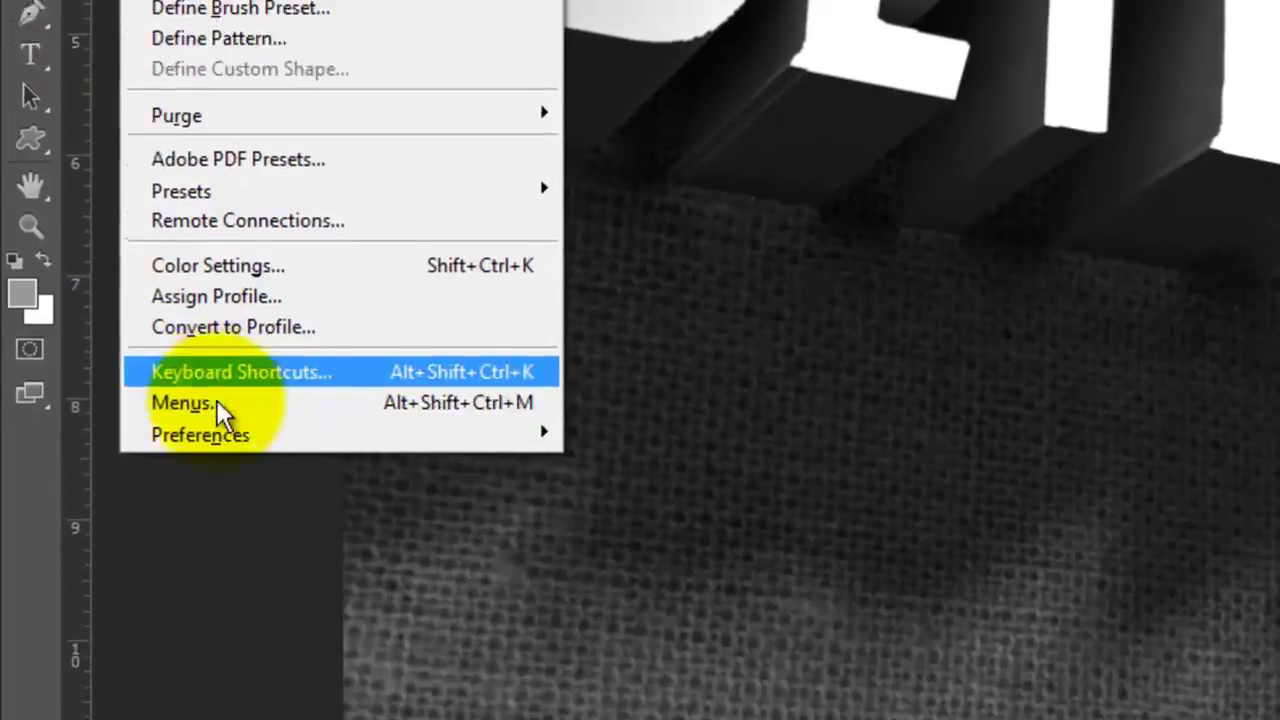
pyautogui.moveTo(223, 331)
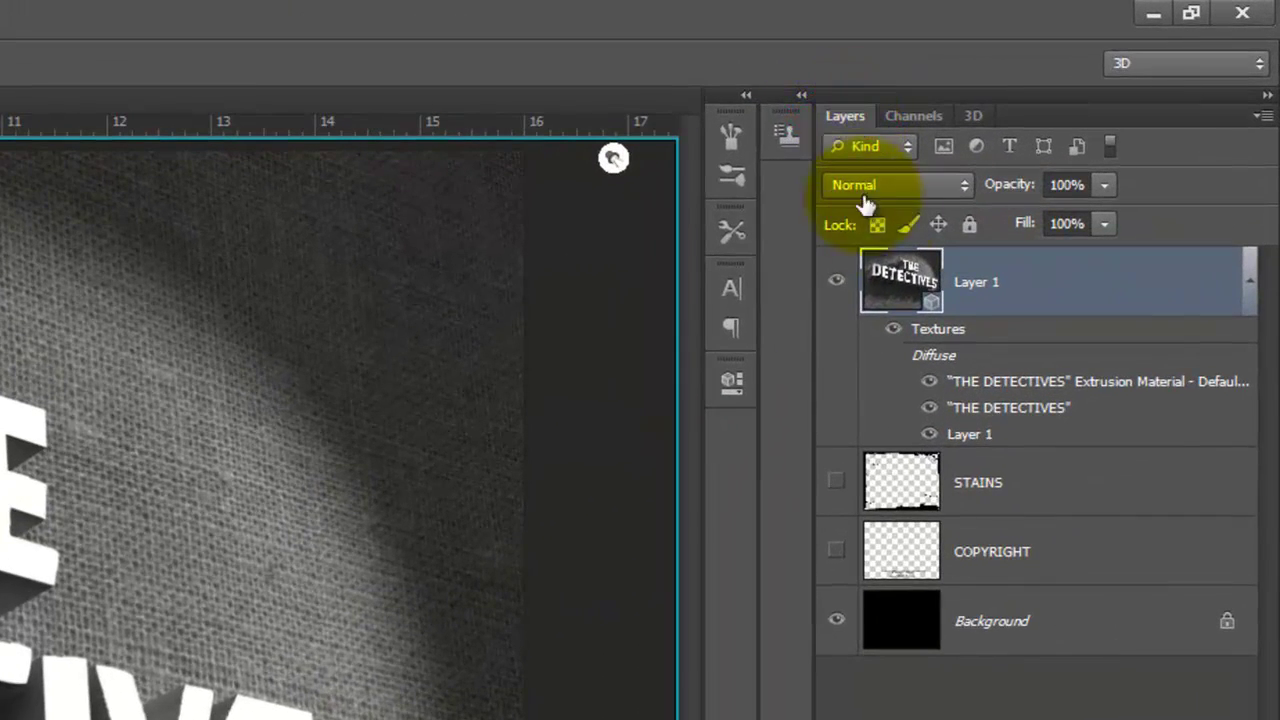
# - Move COPYRIGHT above Layer 1, then show STAINS and move it to the top of the stack
pyautogui.click(889, 560)
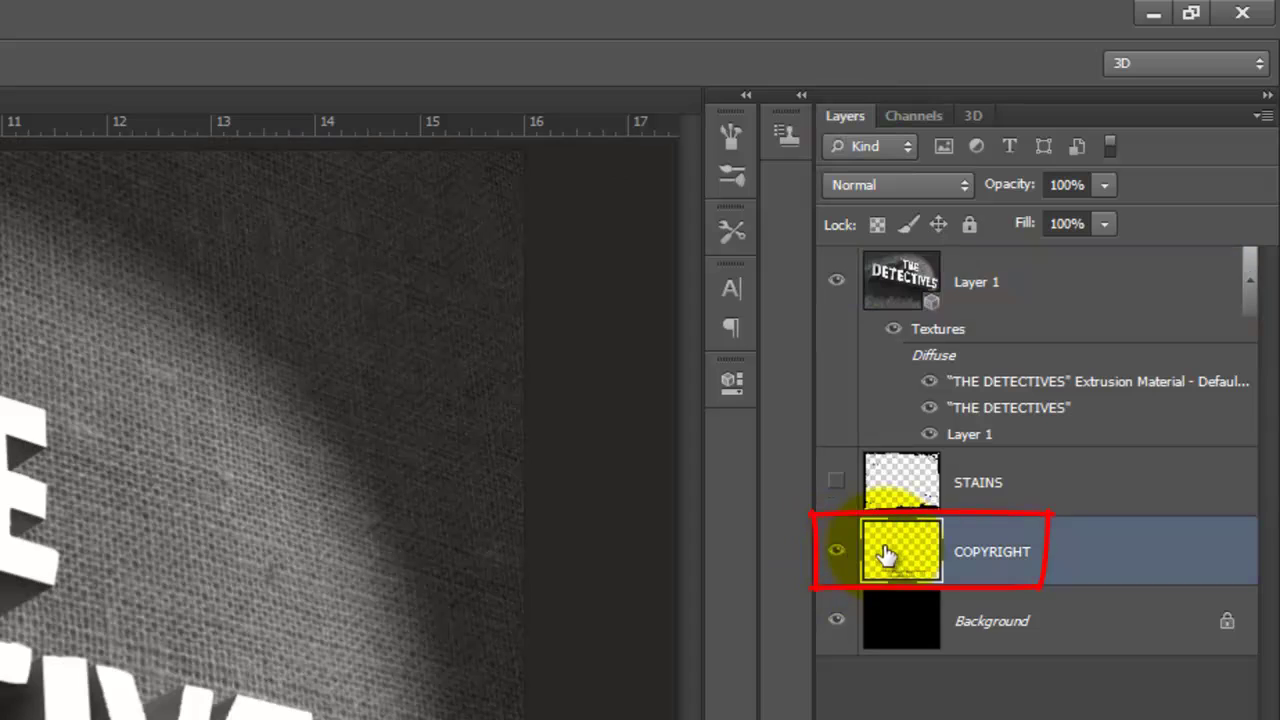
pyautogui.moveTo(857, 549); pyautogui.dragTo(863, 251)
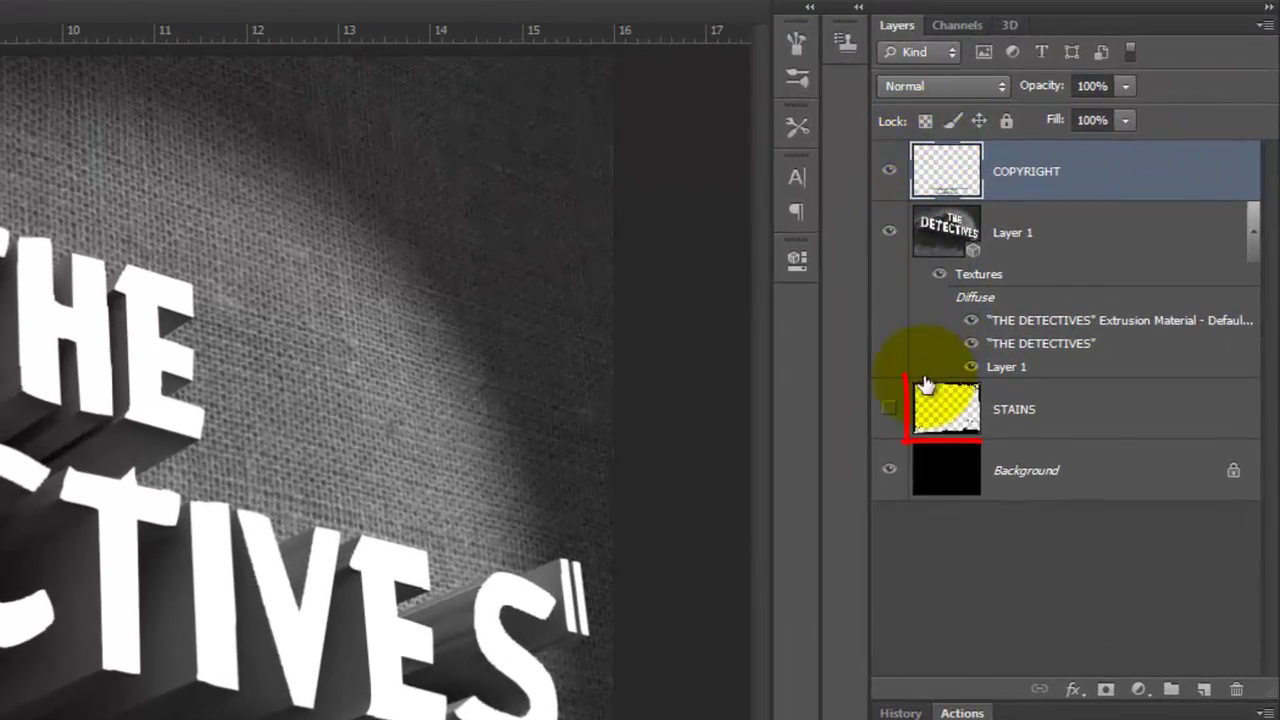
pyautogui.click(888, 407)
pyautogui.moveTo(930, 405); pyautogui.dragTo(940, 168)
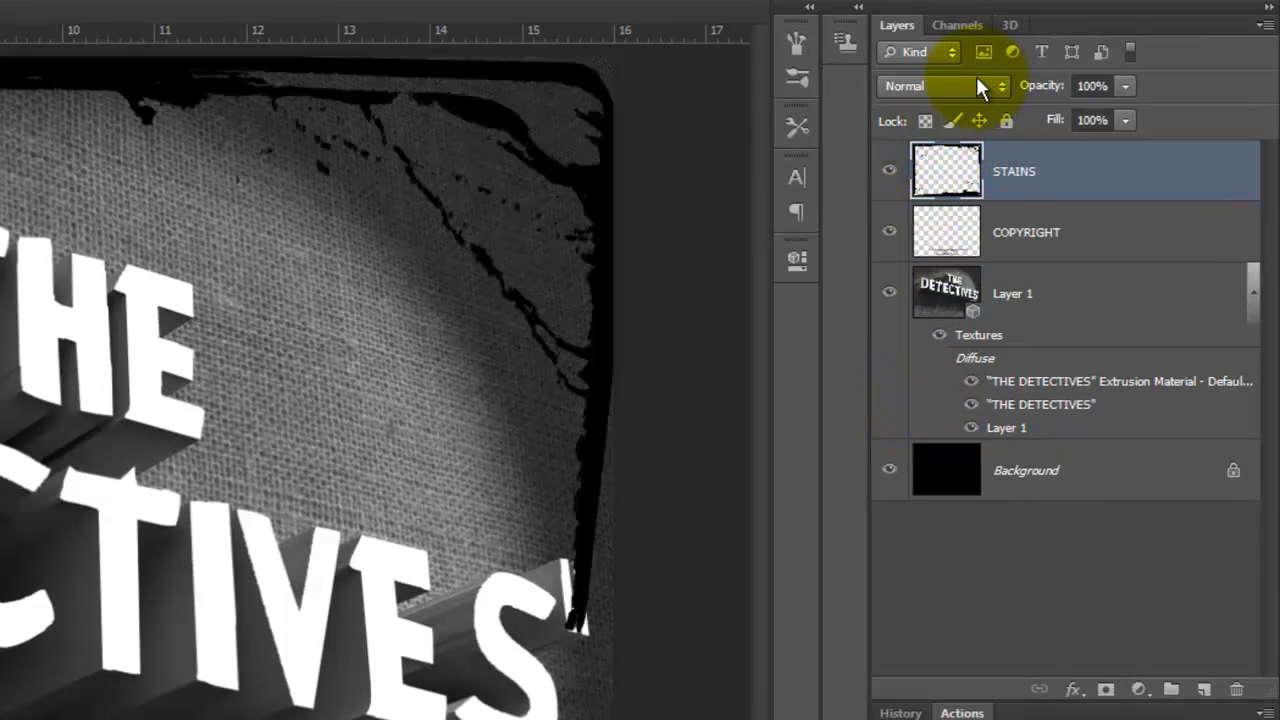
# - Set the STAINS layer to Soft Light blend mode at 30% opacity
pyautogui.click(1002, 86)
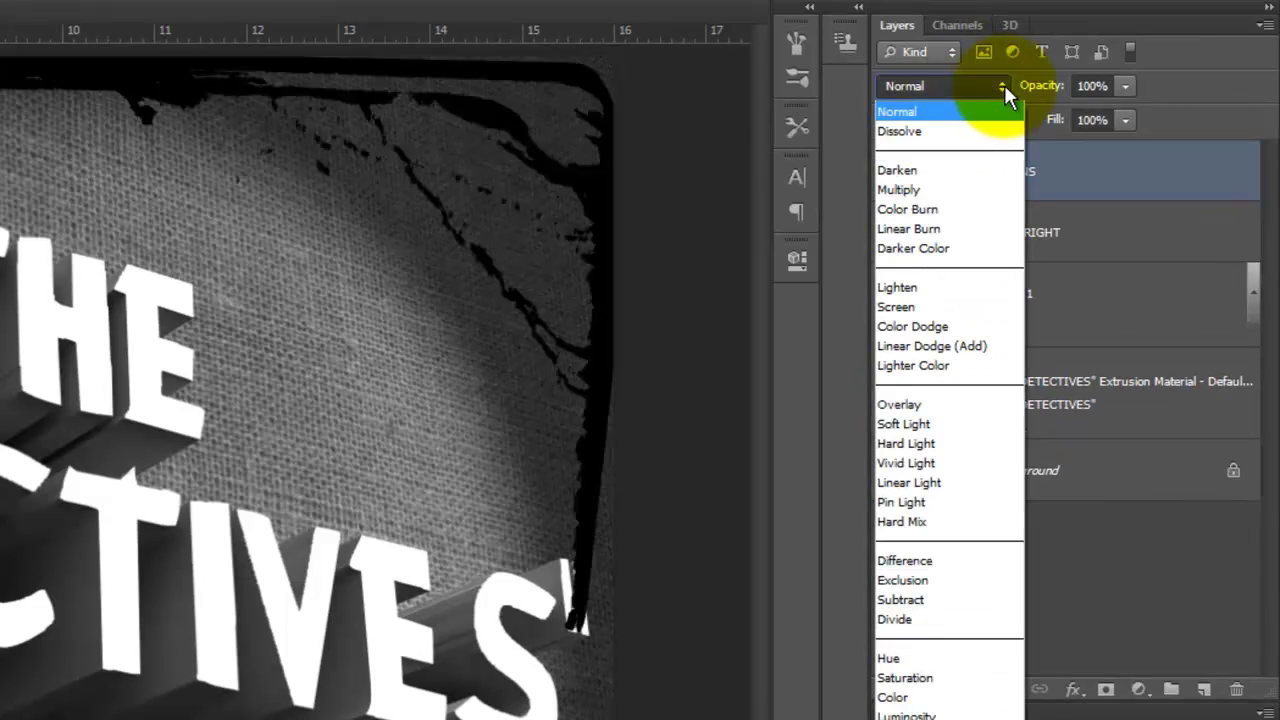
pyautogui.click(938, 424)
pyautogui.click(1092, 86)
pyautogui.write('30')
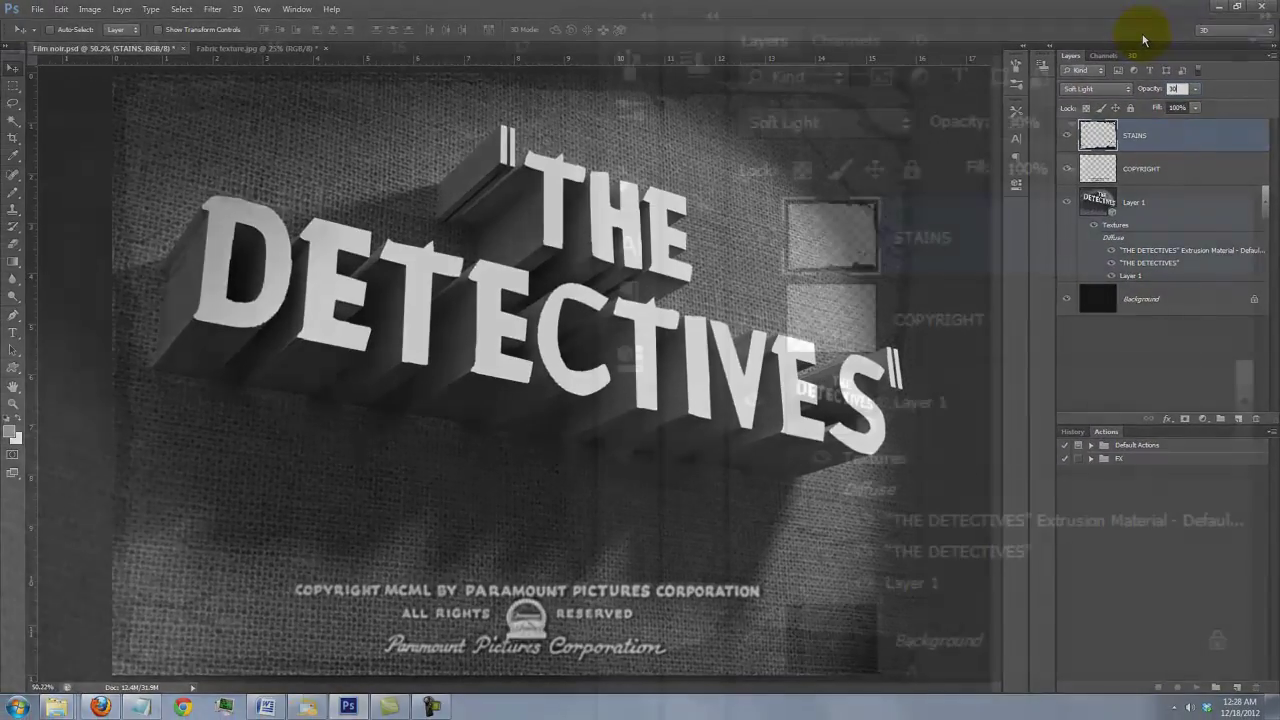
# - Hide STAINS and stamp the visible layers into a new Layer 2 above COPYRIGHT
pyautogui.click(1066, 136)
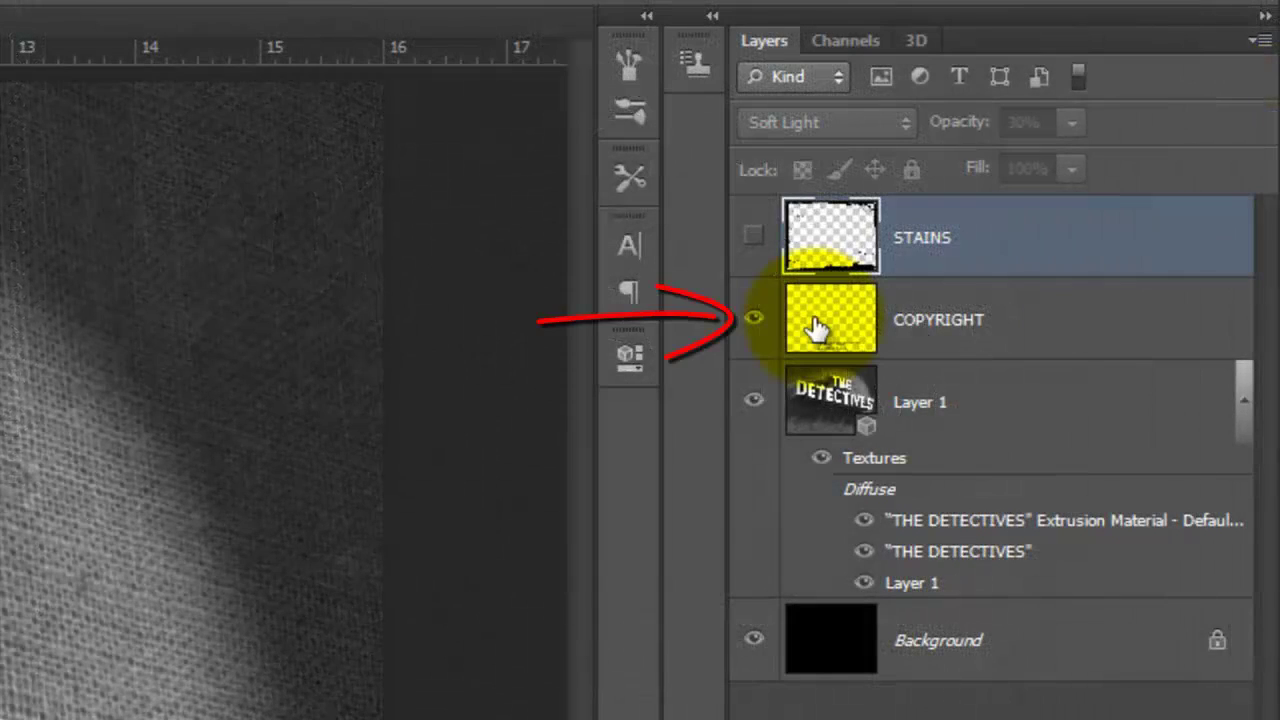
pyautogui.click(815, 328)
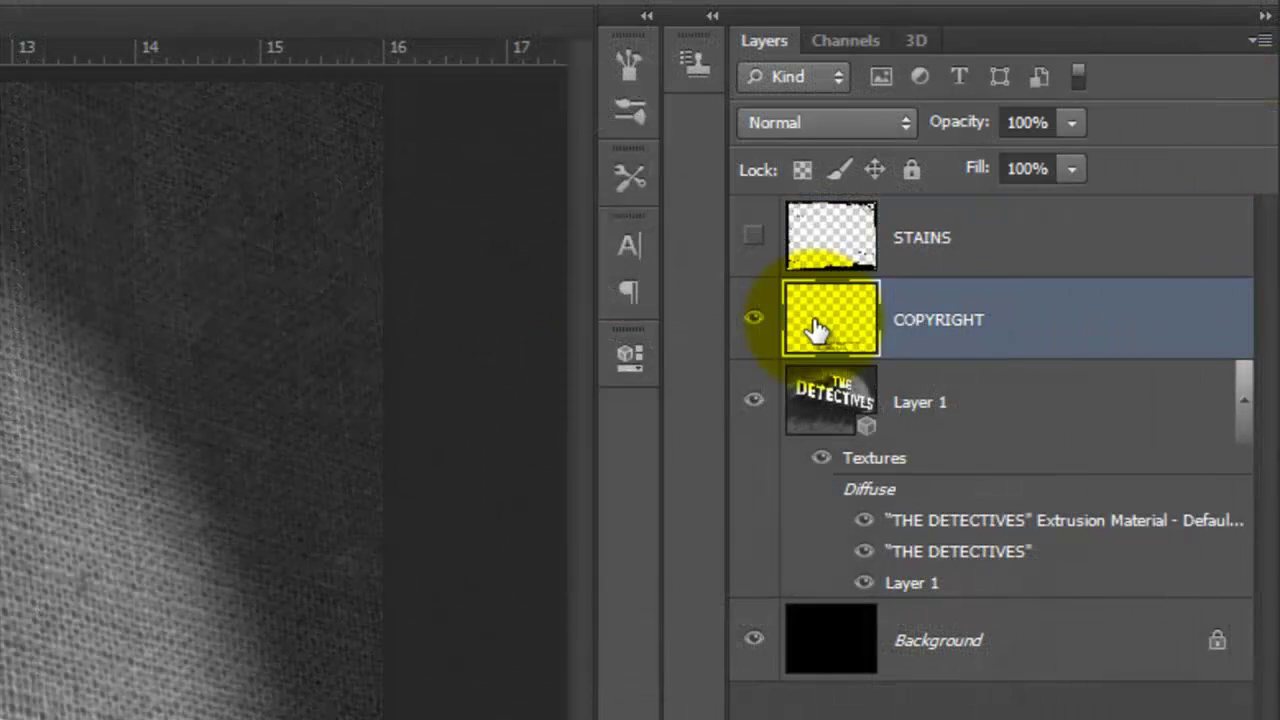
pyautogui.hotkey('ctrl', 'shift', 'alt', 'e')
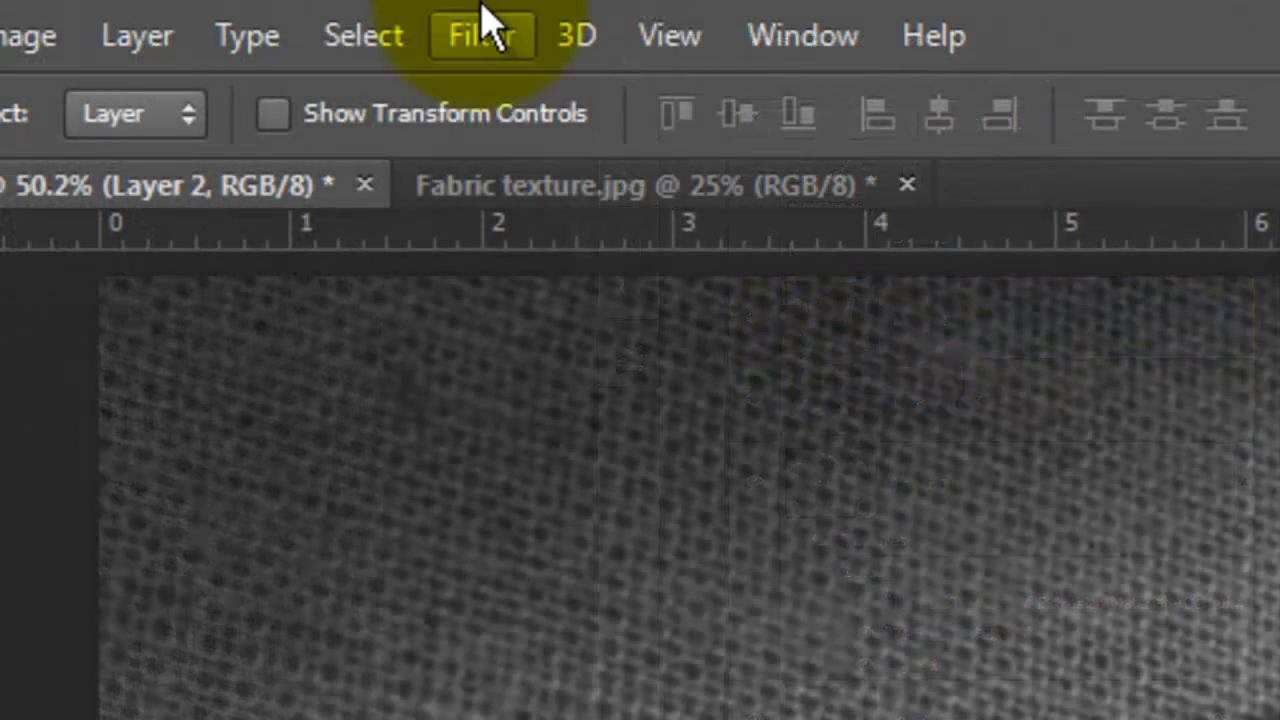
# - Open the Filter Gallery for Layer 2 with its preview zoomed out to 50%
pyautogui.click(482, 35)
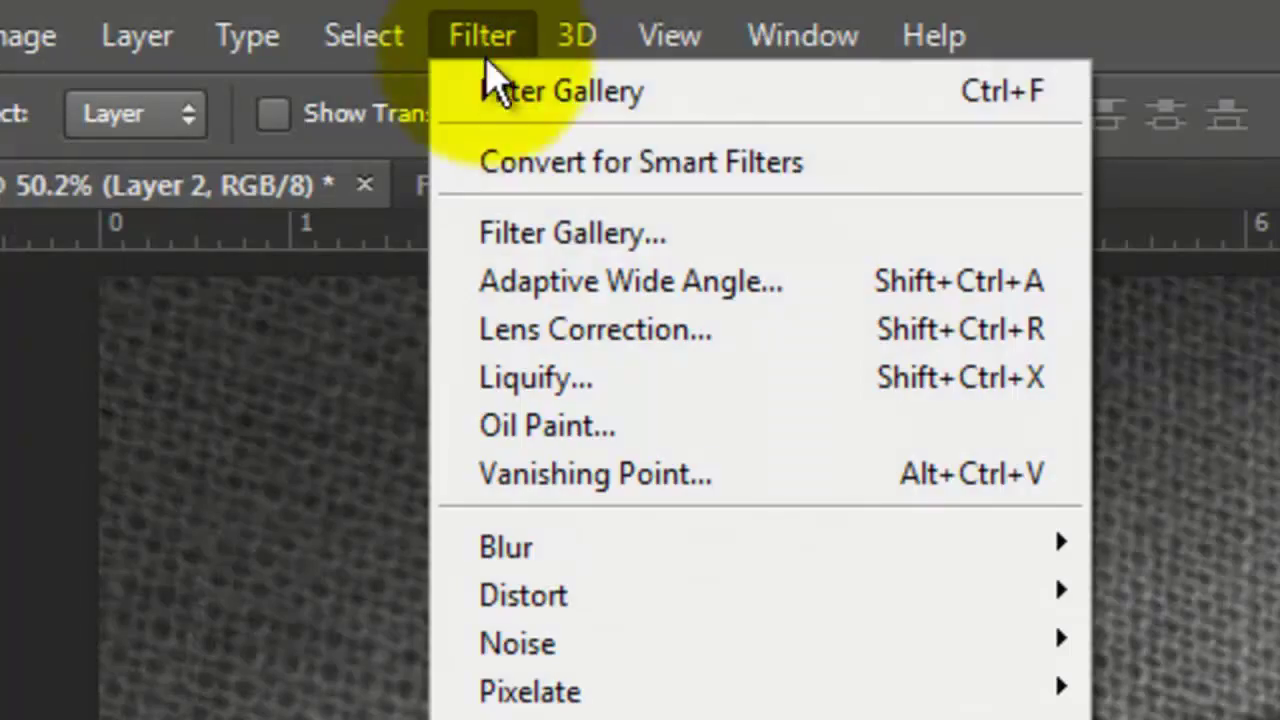
pyautogui.click(534, 233)
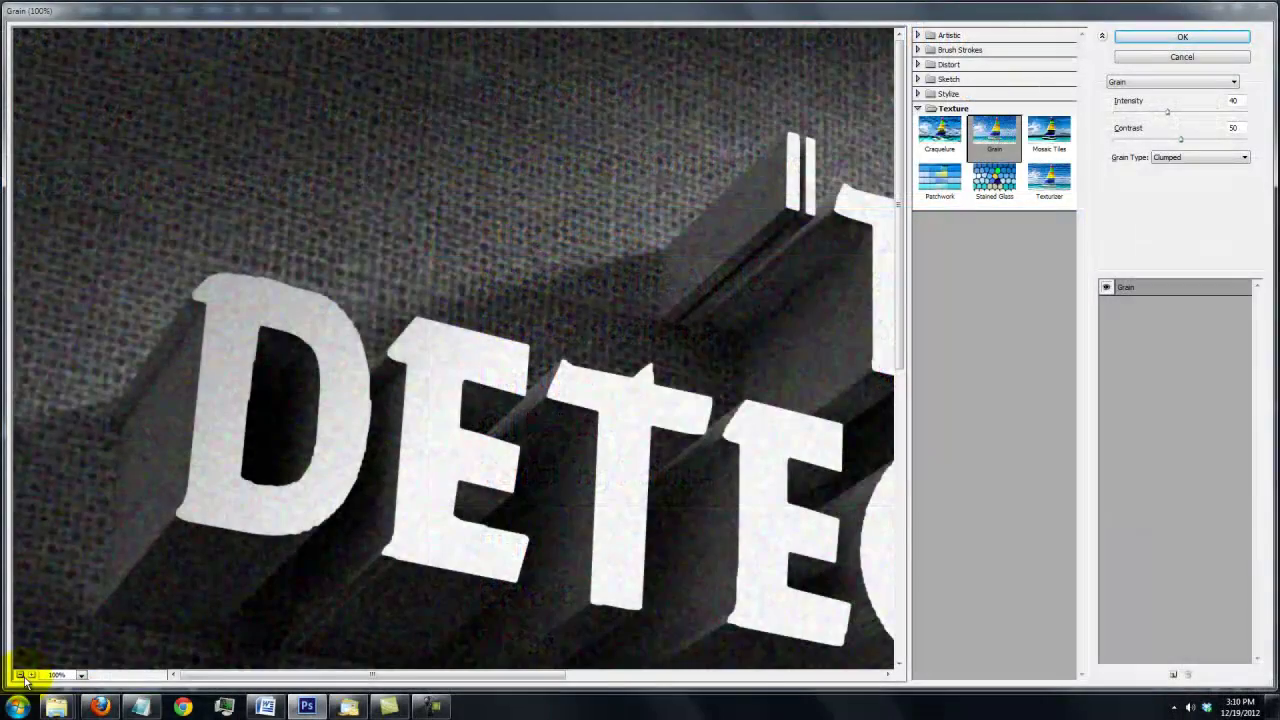
pyautogui.click(20, 676)
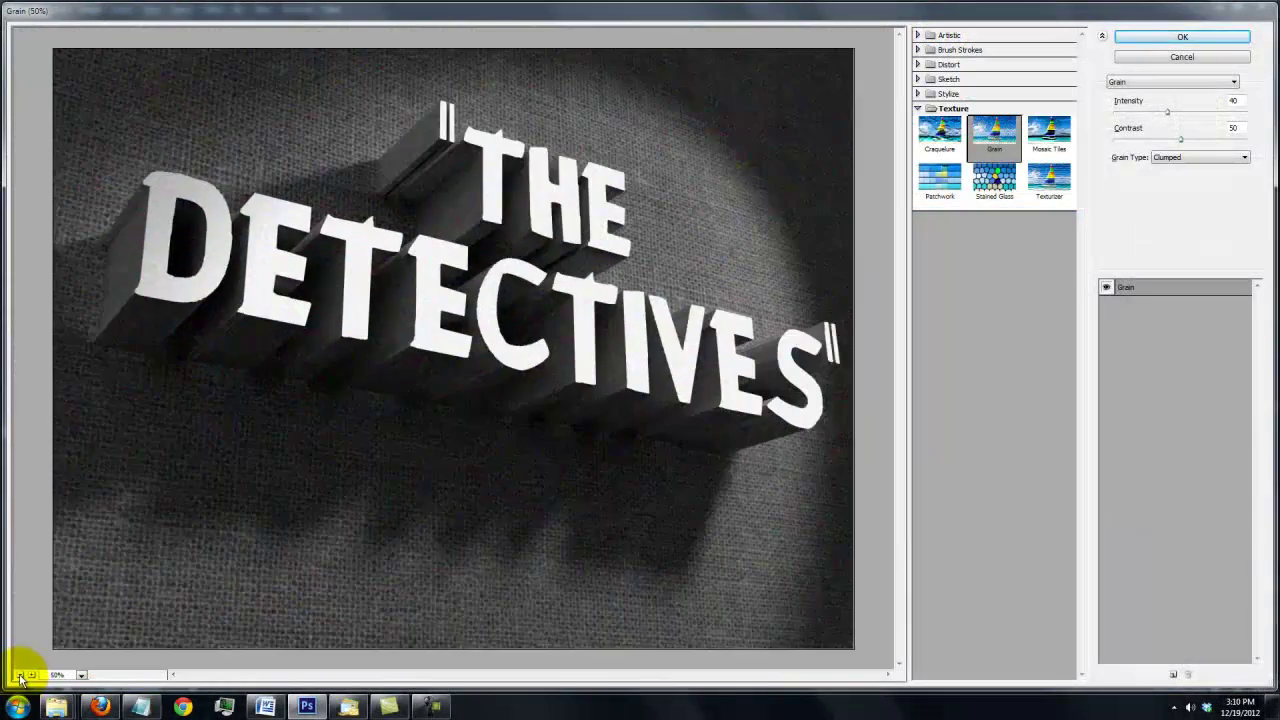